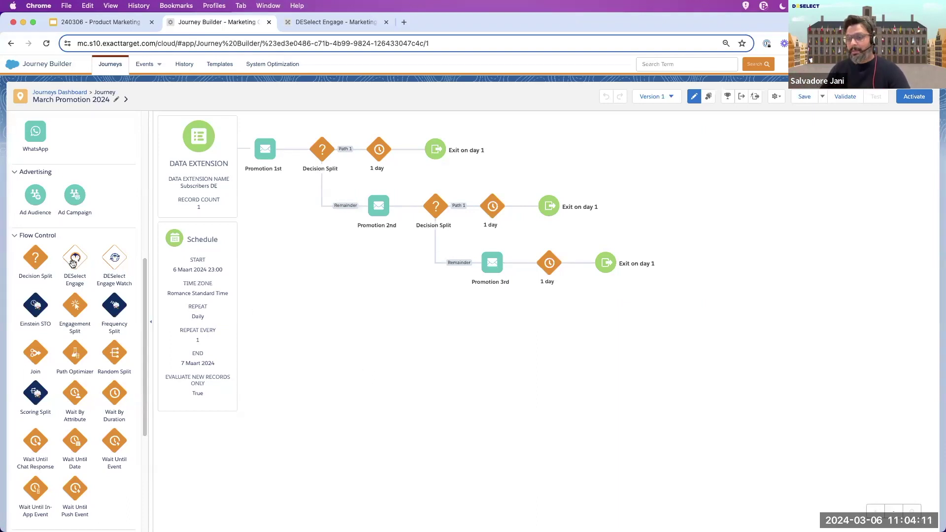
Step: Try inserting a DESelect Engage activity after the Promotion 1st email in the journey, and undo the insertion
{"action": "left_click_drag", "start_coordinate": [73, 260], "coordinate": [299, 156]}
{"action": "mouse_move", "coordinate": [445, 199]}
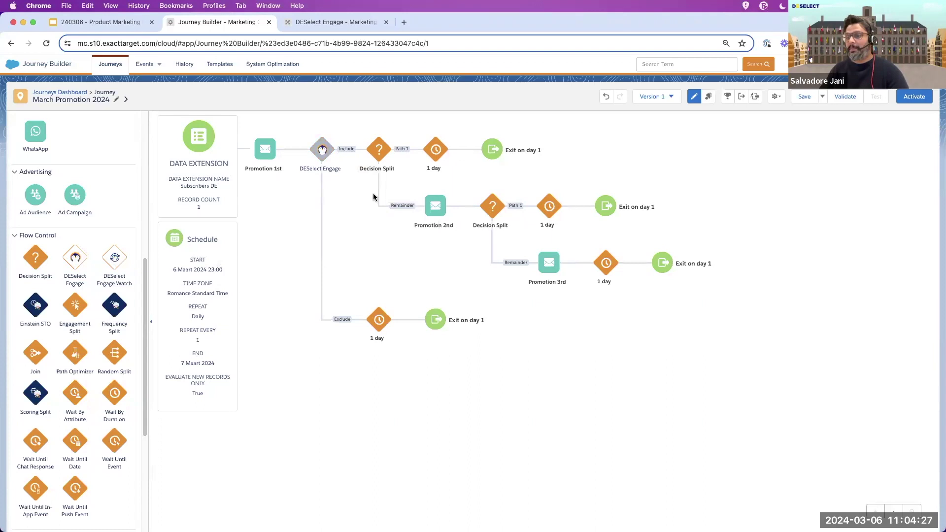
{"action": "left_click", "coordinate": [604, 99]}
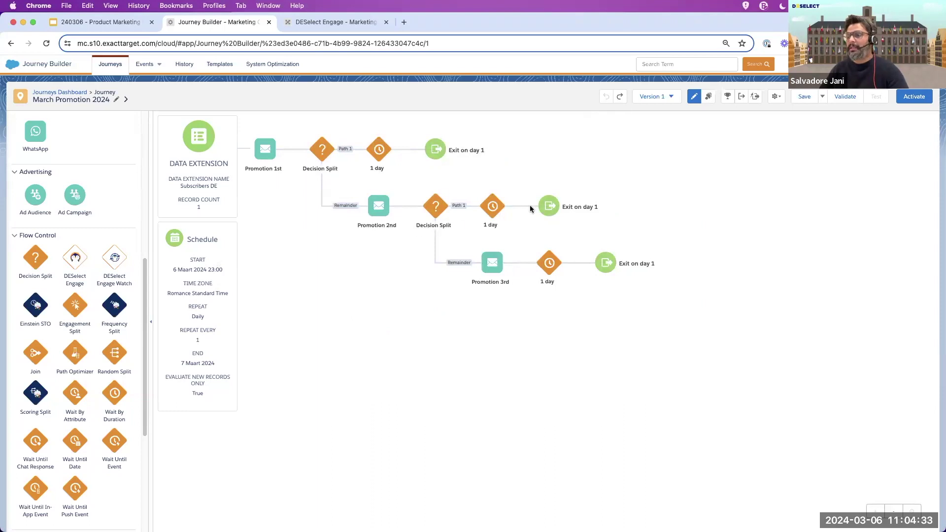
{"action": "left_click", "coordinate": [309, 25]}
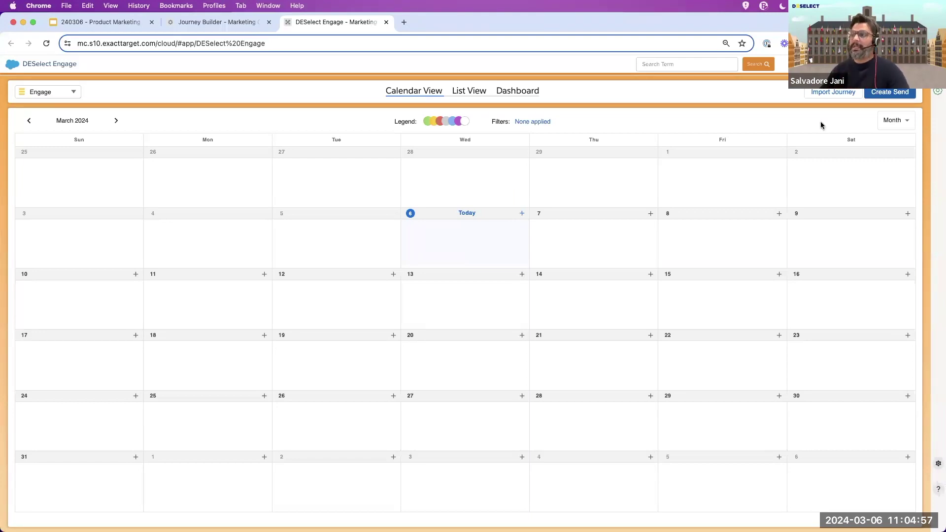
{"action": "left_click", "coordinate": [218, 26]}
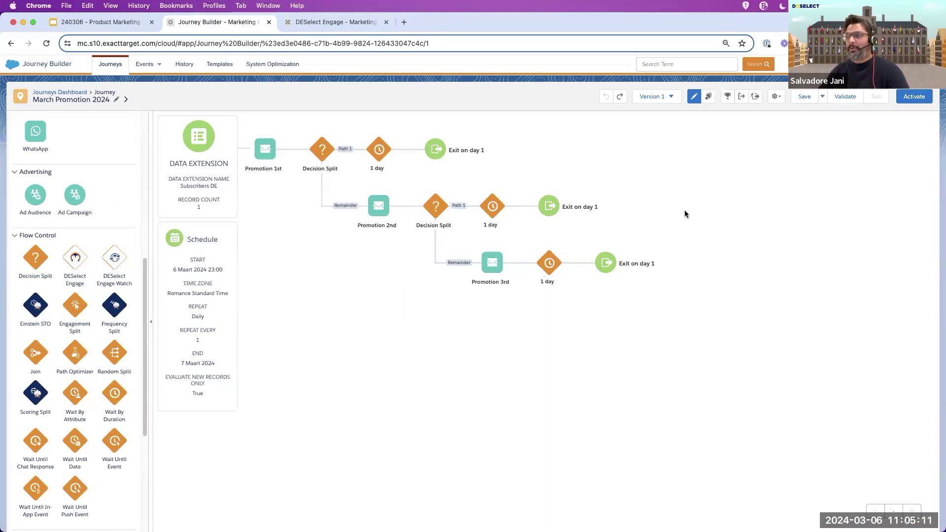
{"action": "left_click", "coordinate": [309, 23]}
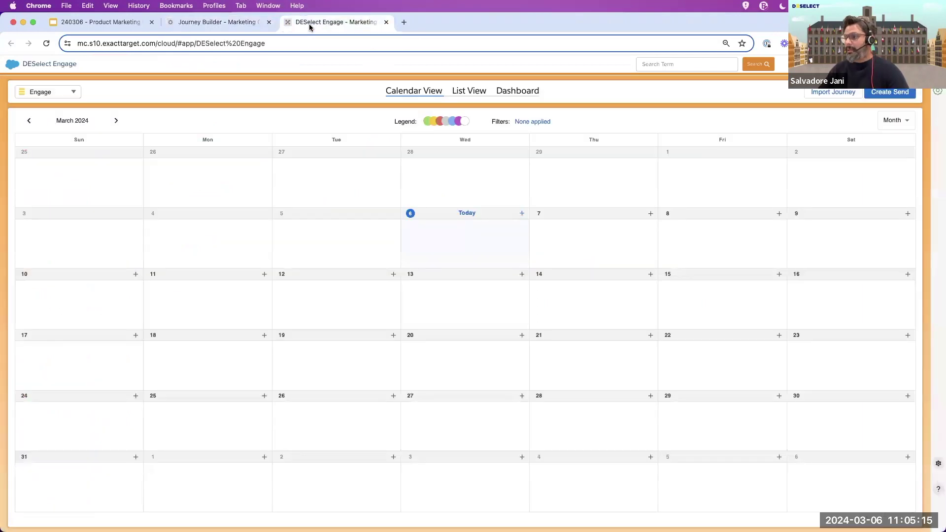
{"action": "left_click", "coordinate": [827, 93]}
{"action": "left_click", "coordinate": [411, 219]}
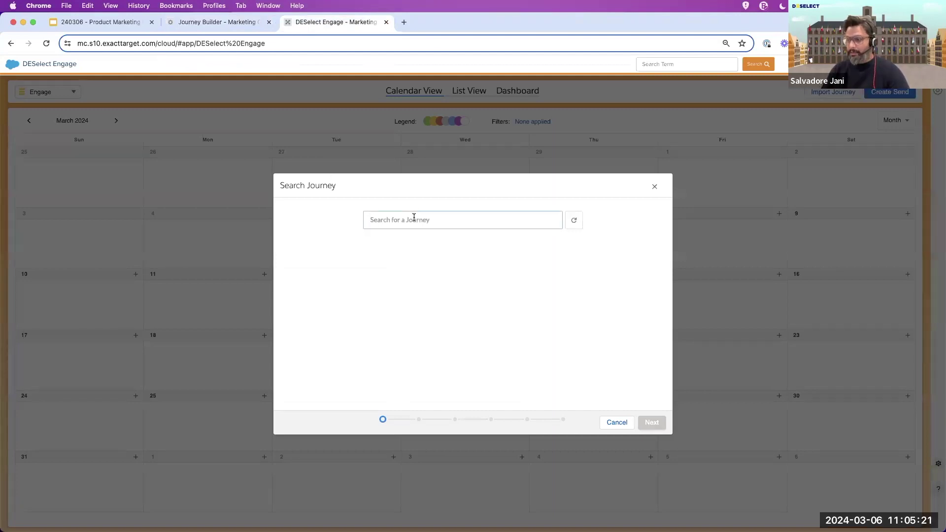
{"action": "type", "text": "mar"}
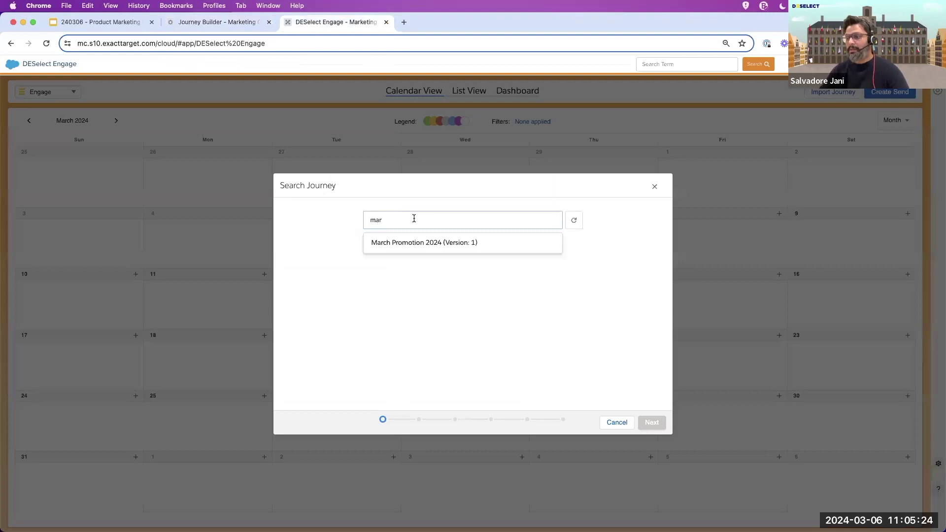
{"action": "left_click", "coordinate": [403, 243]}
{"action": "left_click", "coordinate": [650, 422]}
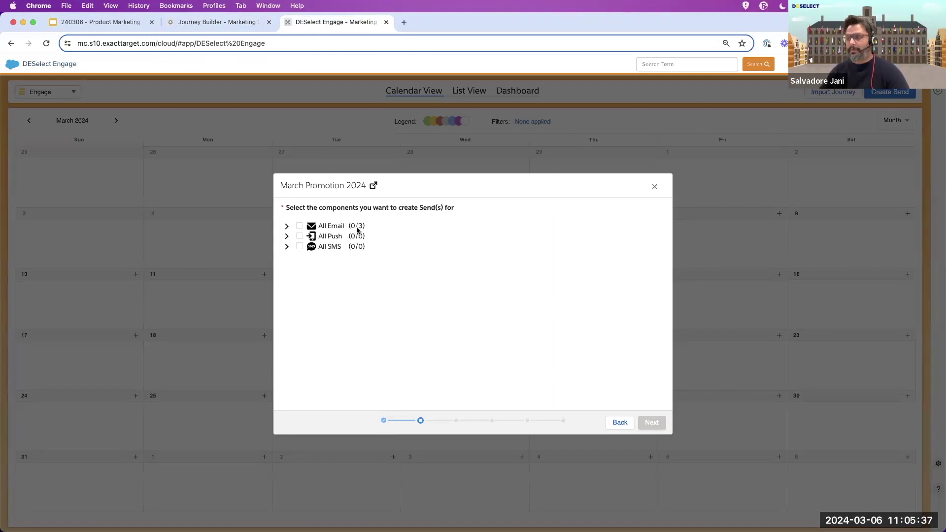
{"action": "left_click", "coordinate": [287, 228]}
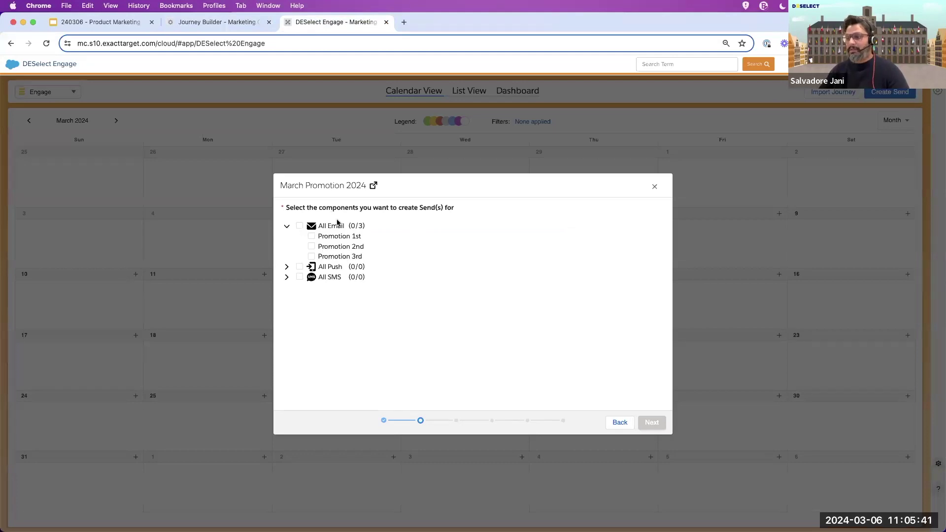
{"action": "left_click", "coordinate": [300, 226]}
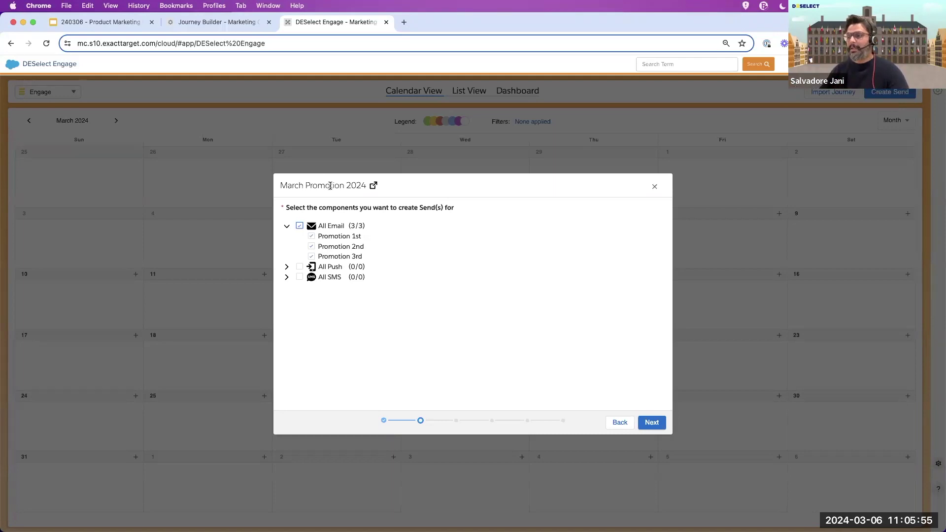
{"action": "left_click", "coordinate": [374, 187]}
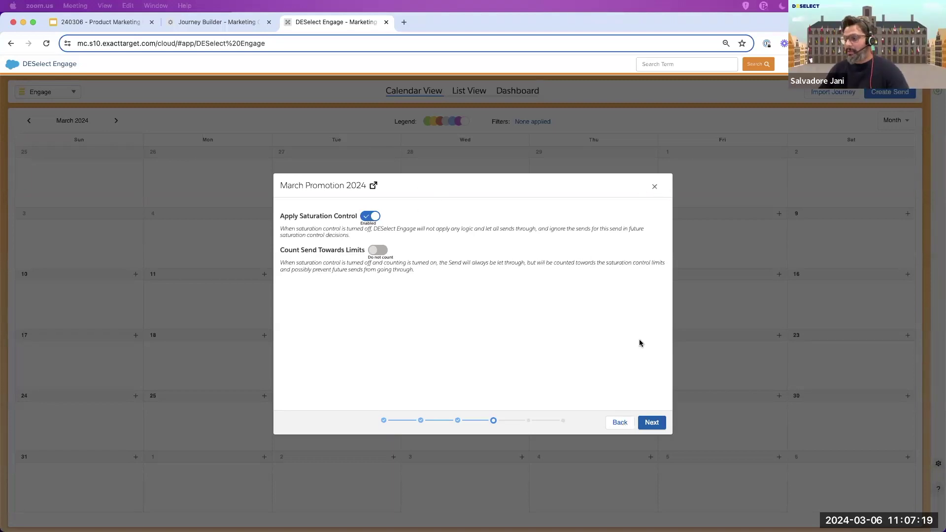
{"action": "left_click", "coordinate": [655, 191]}
{"action": "left_click", "coordinate": [655, 187]}
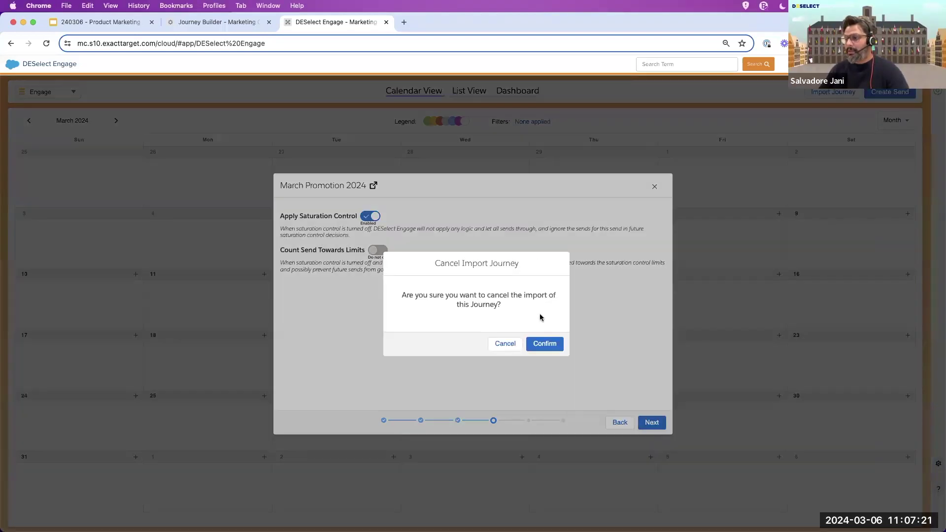
{"action": "left_click", "coordinate": [543, 344]}
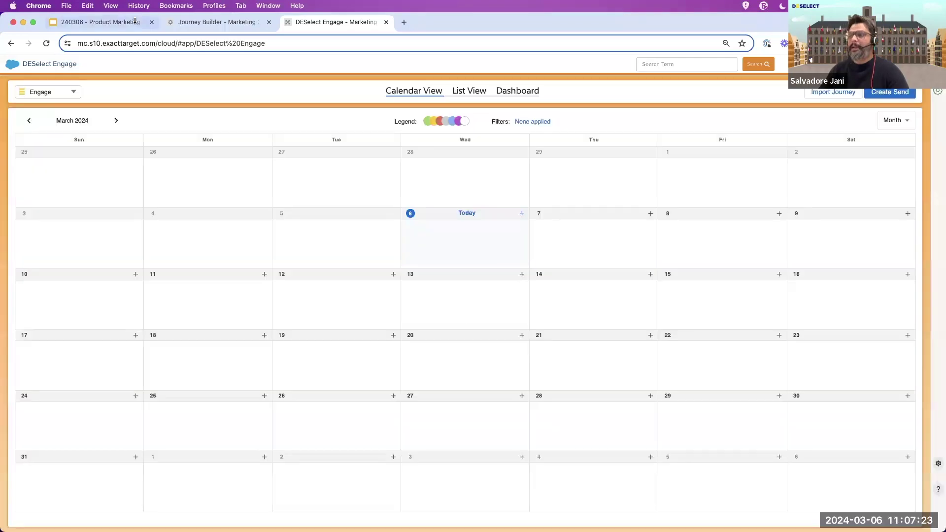
{"action": "left_click", "coordinate": [231, 23]}
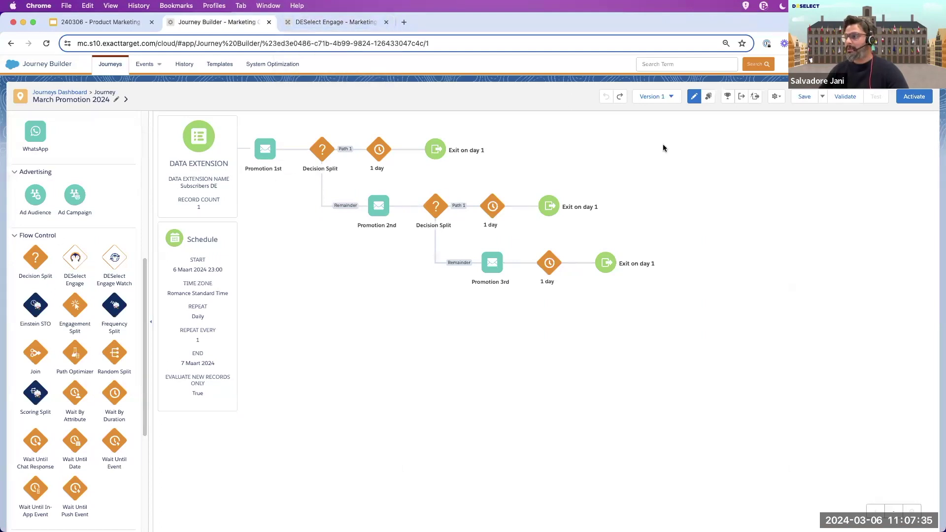
Step: Switch to DESelect Engage and start a journey import, choosing March Promotion 2024 (Version: 1) as the journey
{"action": "left_click", "coordinate": [348, 22]}
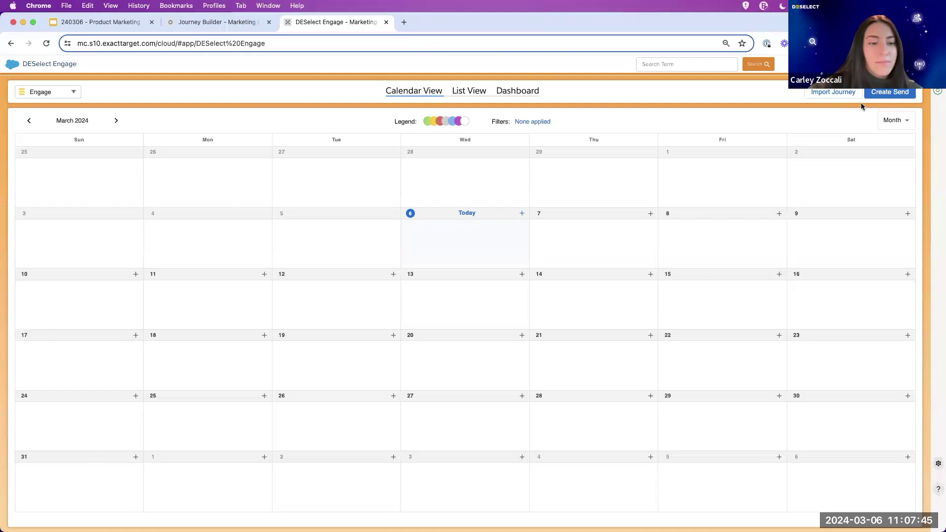
{"action": "left_click", "coordinate": [814, 94]}
{"action": "left_click", "coordinate": [425, 222]}
{"action": "type", "text": "mar"}
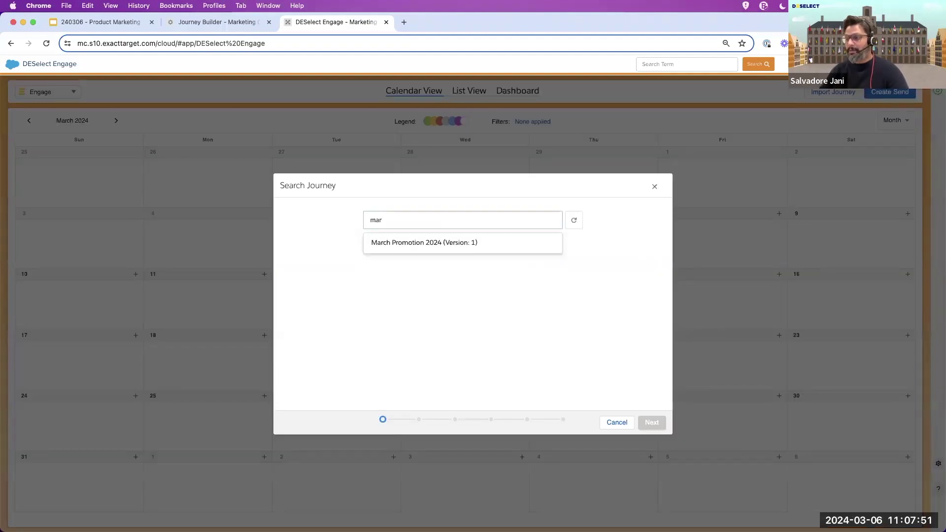
{"action": "left_click", "coordinate": [411, 244]}
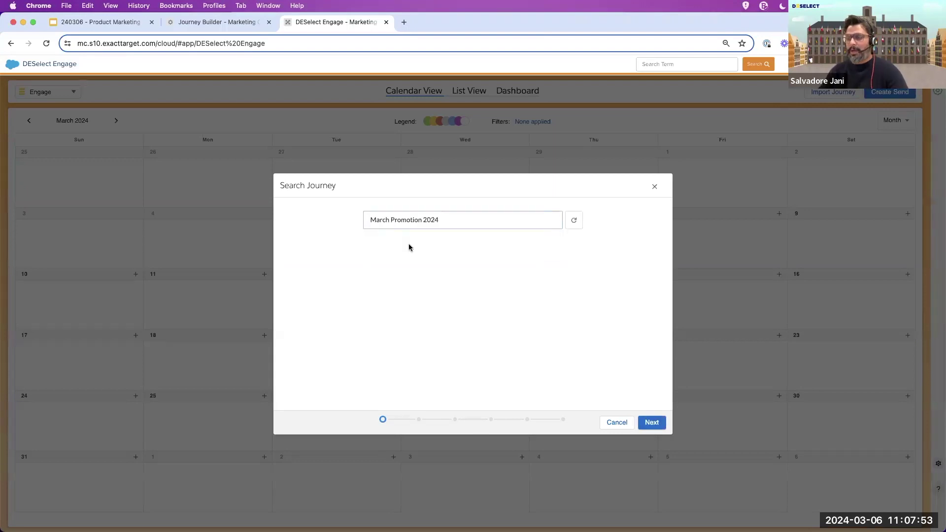
{"action": "left_click", "coordinate": [652, 423]}
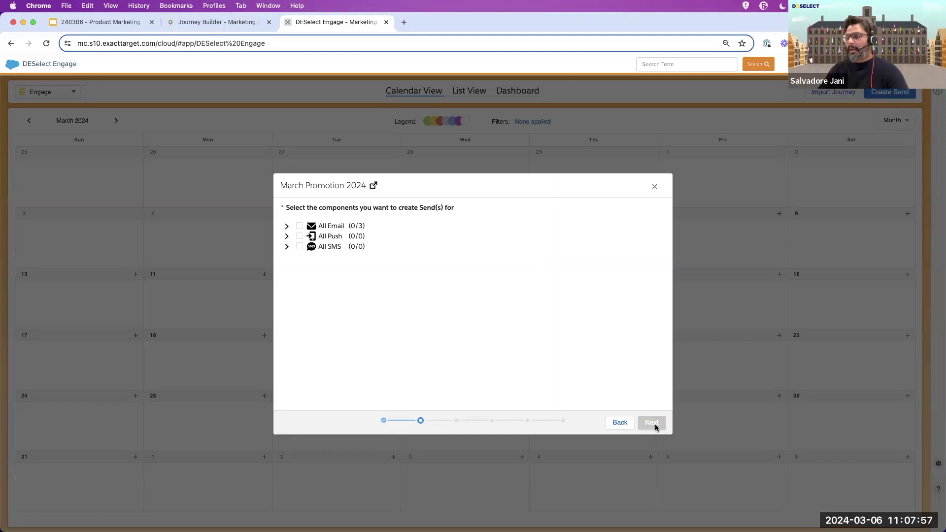
Step: Select all the journey's email components, Promotion 1st, Promotion 2nd and Promotion 3rd, for creating sends
{"action": "left_click", "coordinate": [287, 227]}
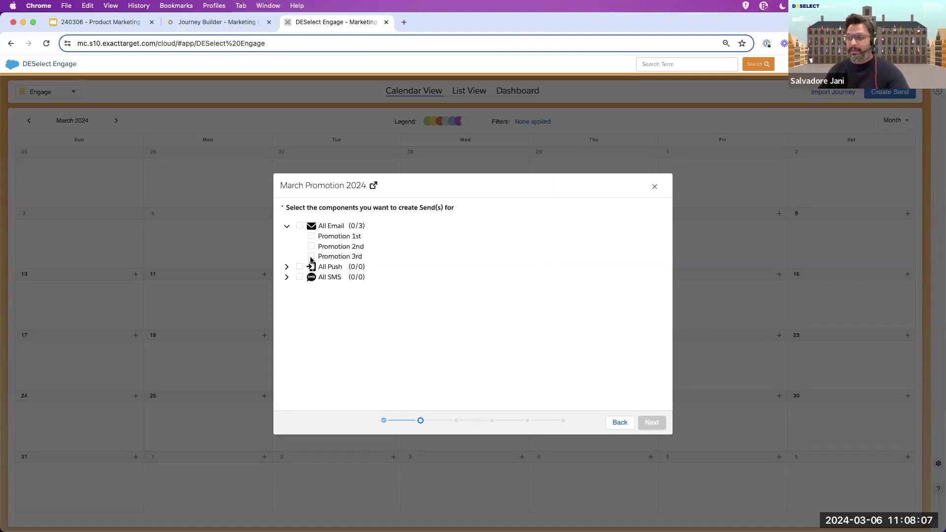
{"action": "left_click", "coordinate": [300, 227]}
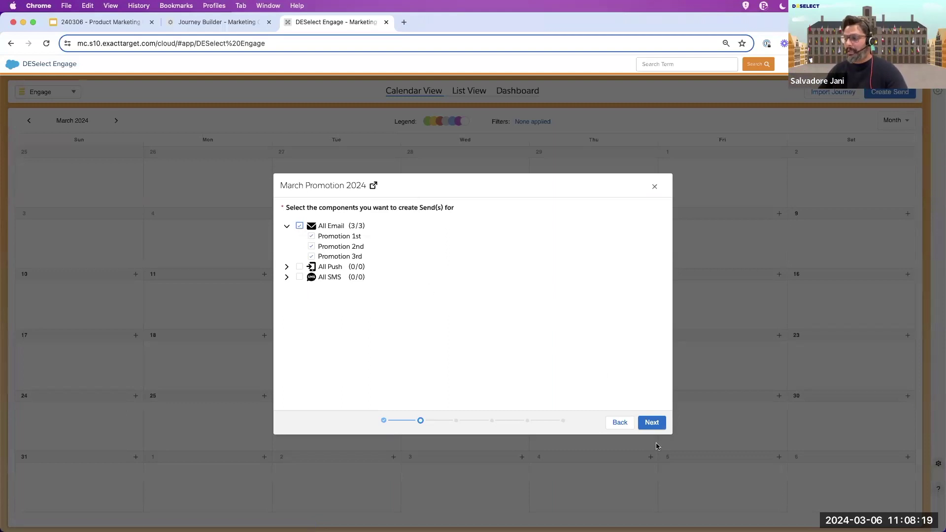
{"action": "left_click", "coordinate": [646, 426]}
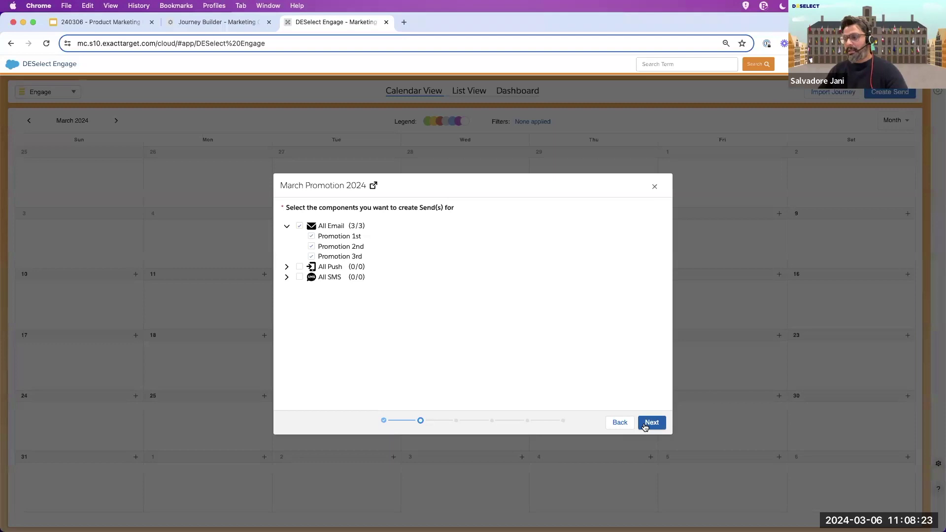
{"action": "left_click", "coordinate": [651, 422]}
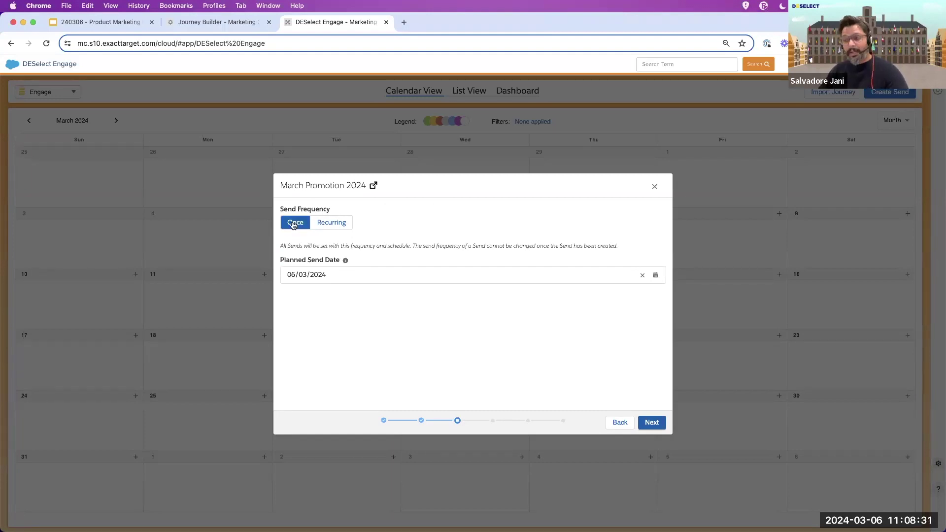
Step: Look at the Recurring schedule, set the send frequency back to Once, and accept the default saturation control settings
{"action": "left_click", "coordinate": [334, 225]}
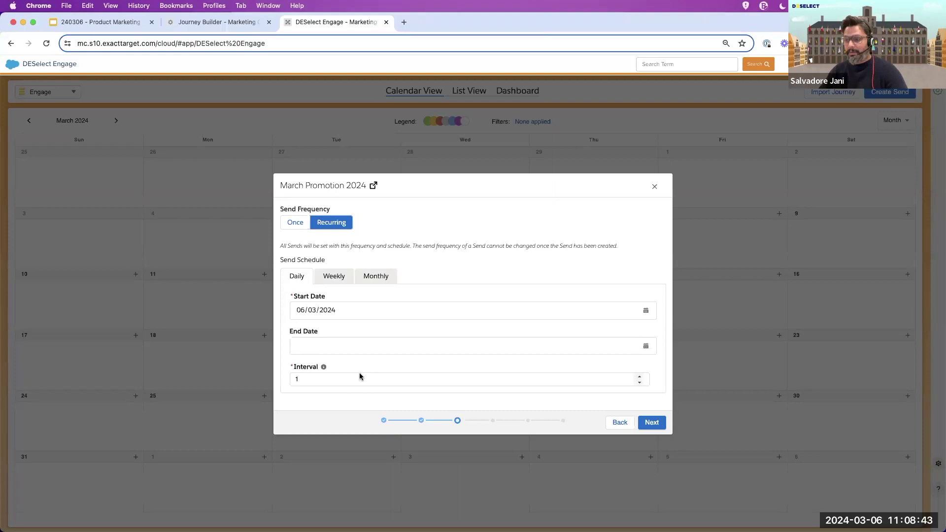
{"action": "left_click", "coordinate": [291, 226]}
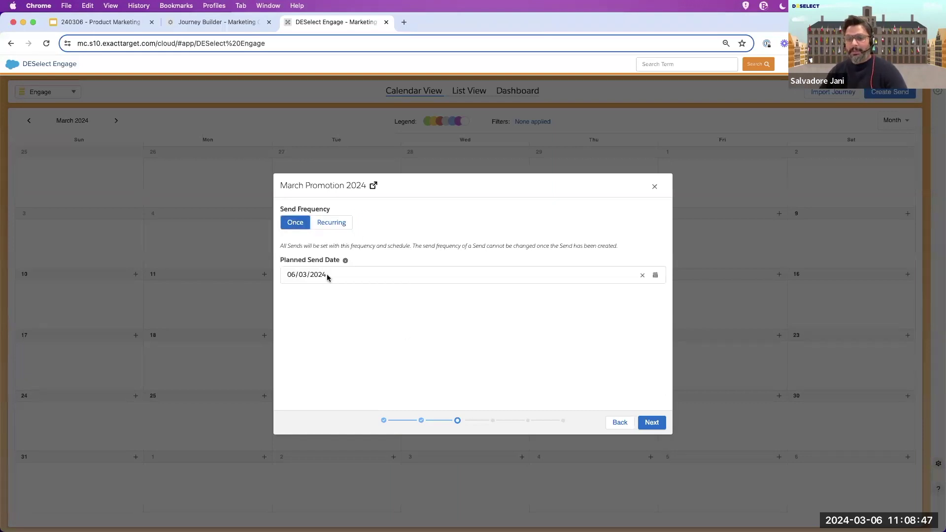
{"action": "left_click", "coordinate": [652, 423]}
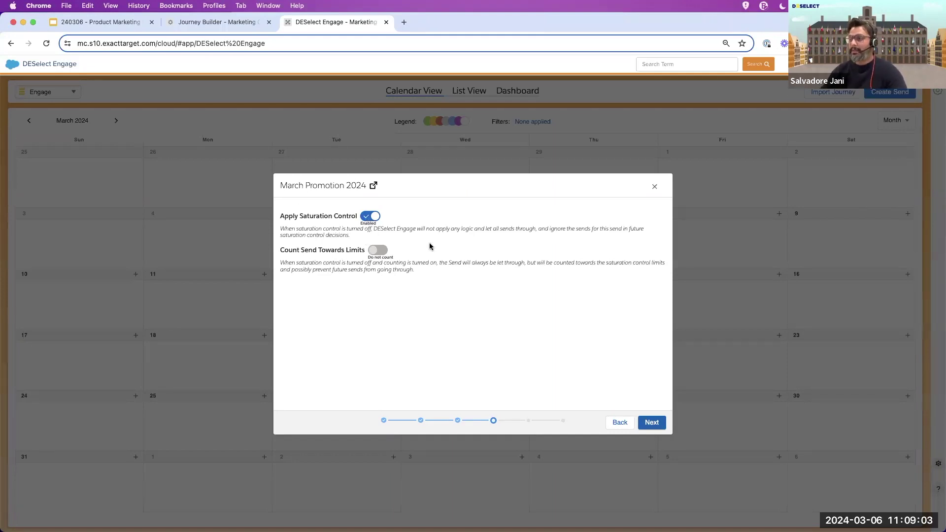
{"action": "left_click", "coordinate": [650, 422]}
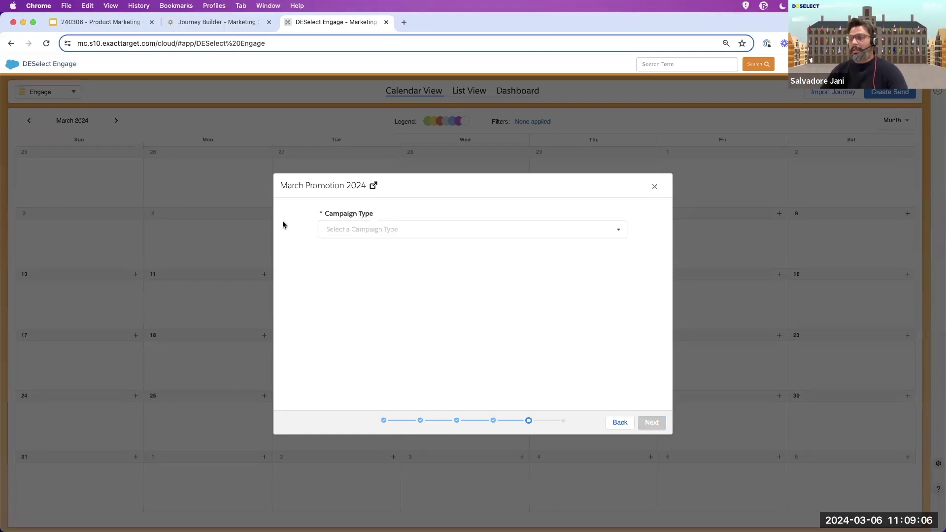
Step: Assign the Promotion campaign type to the imported sends and continue to the retry settings
{"action": "left_click", "coordinate": [433, 232]}
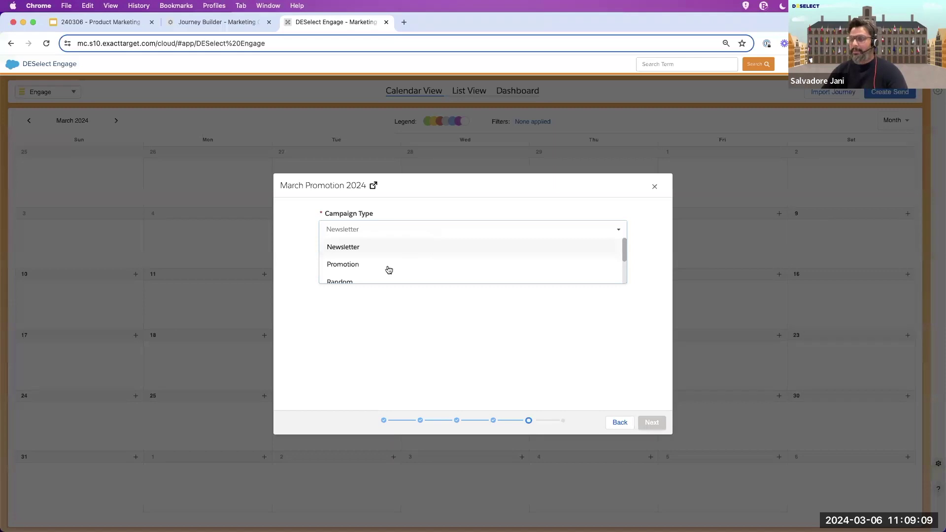
{"action": "left_click", "coordinate": [372, 266]}
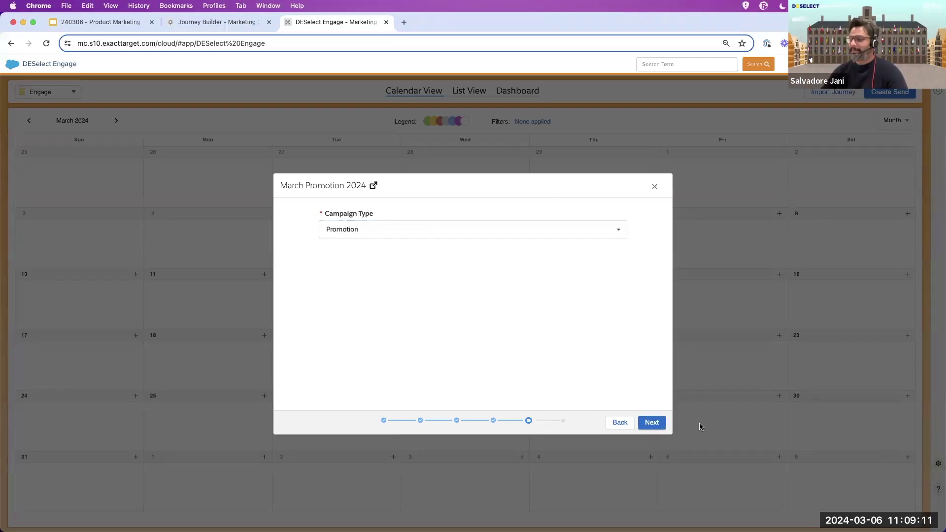
{"action": "left_click", "coordinate": [649, 424]}
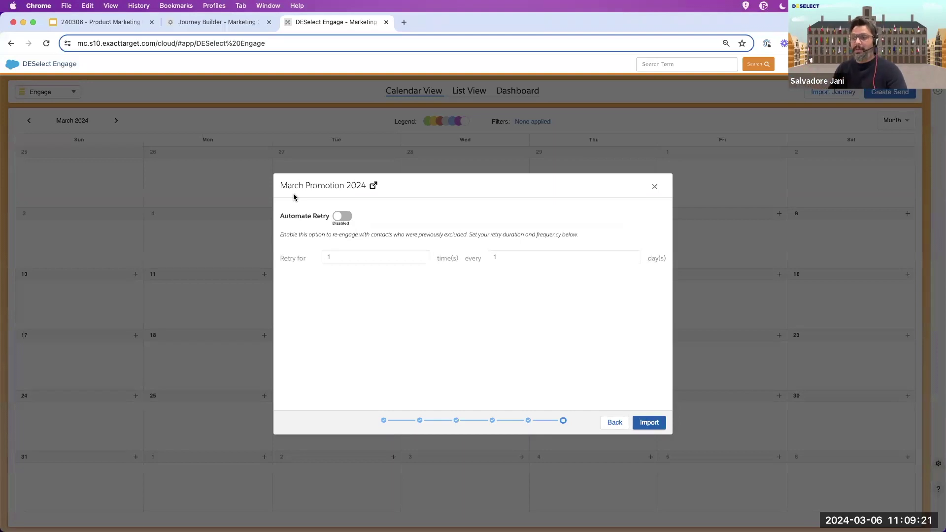
Step: Enable Automate Retry with 2 retries every 5 days and review the resulting attempt schedule
{"action": "left_click", "coordinate": [343, 216]}
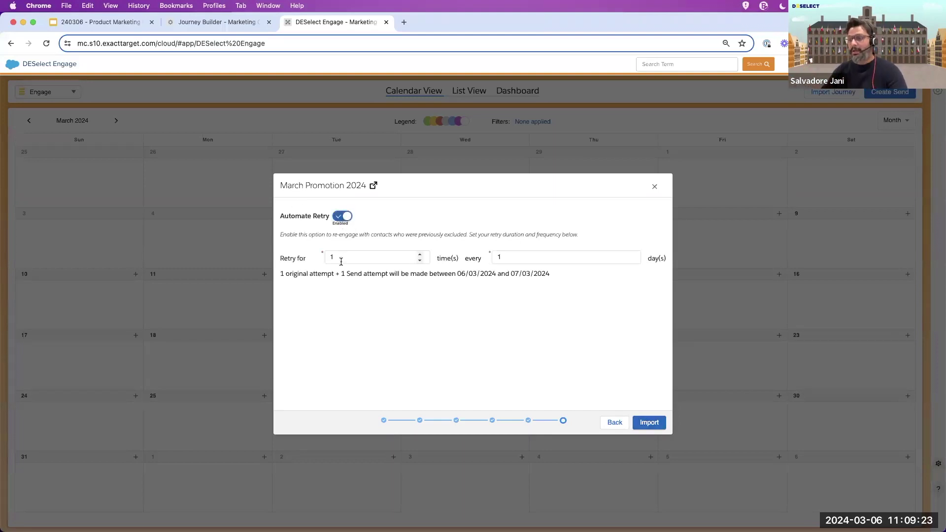
{"action": "left_click", "coordinate": [346, 253]}
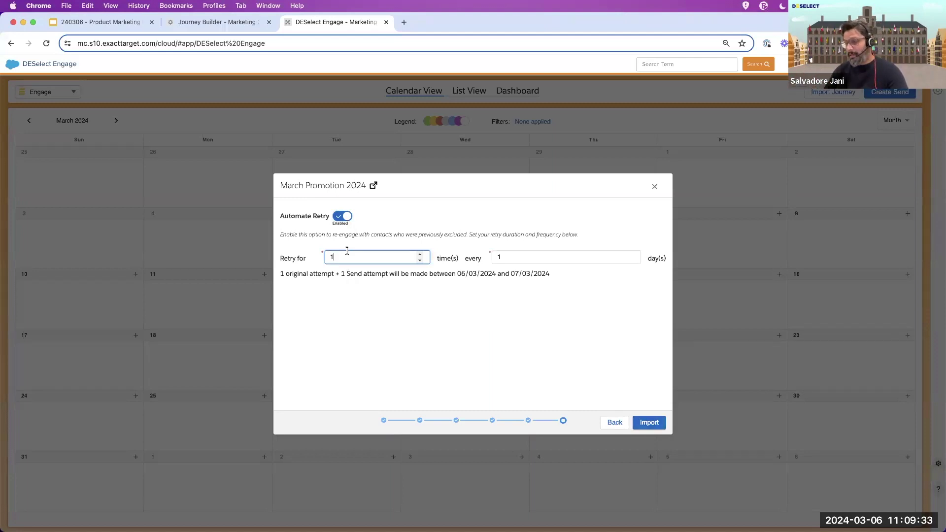
{"action": "key", "text": "BackSpace"}
{"action": "type", "text": "2"}
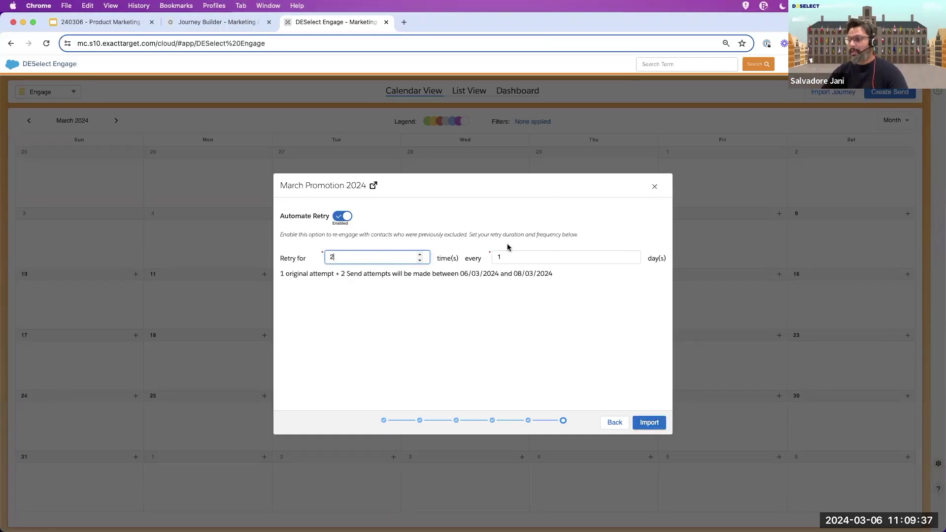
{"action": "left_click", "coordinate": [530, 258]}
{"action": "key", "text": "BackSpace"}
{"action": "type", "text": "5"}
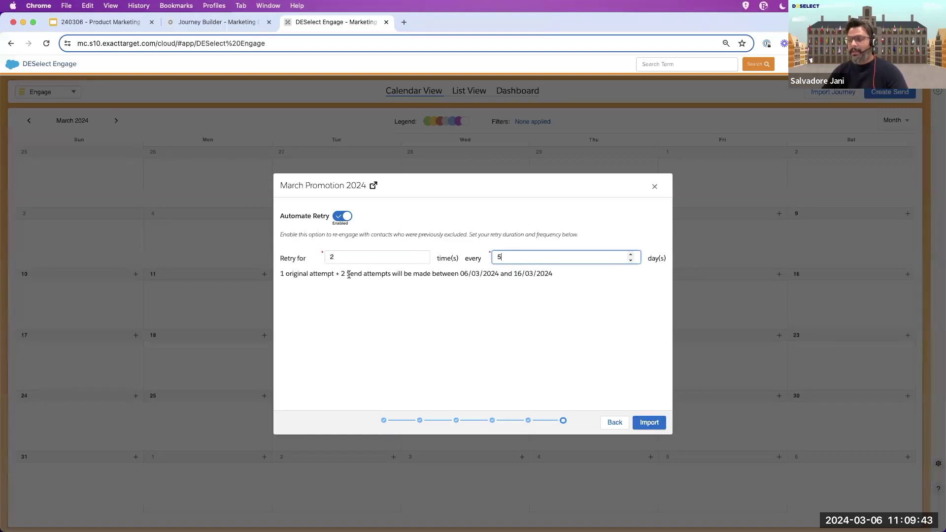
{"action": "left_click_drag", "start_coordinate": [281, 274], "coordinate": [336, 274]}
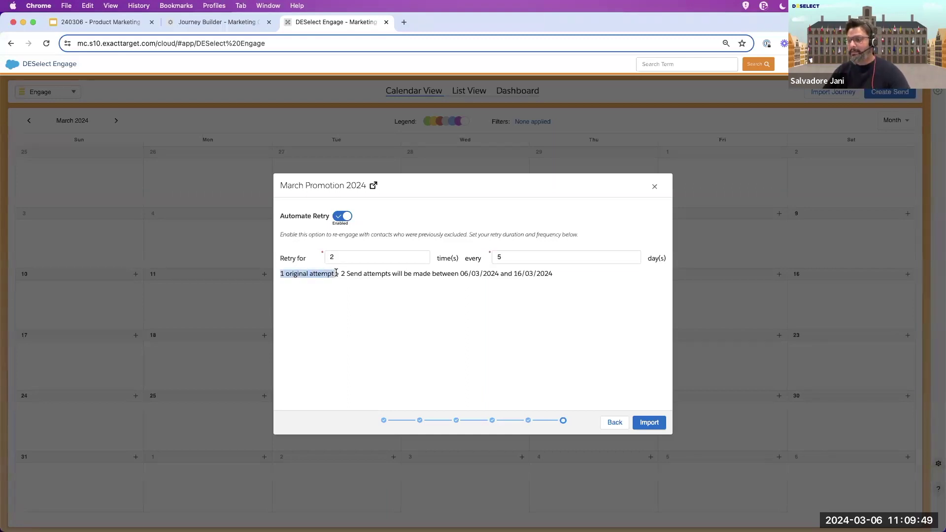
{"action": "left_click_drag", "start_coordinate": [340, 273], "coordinate": [528, 279]}
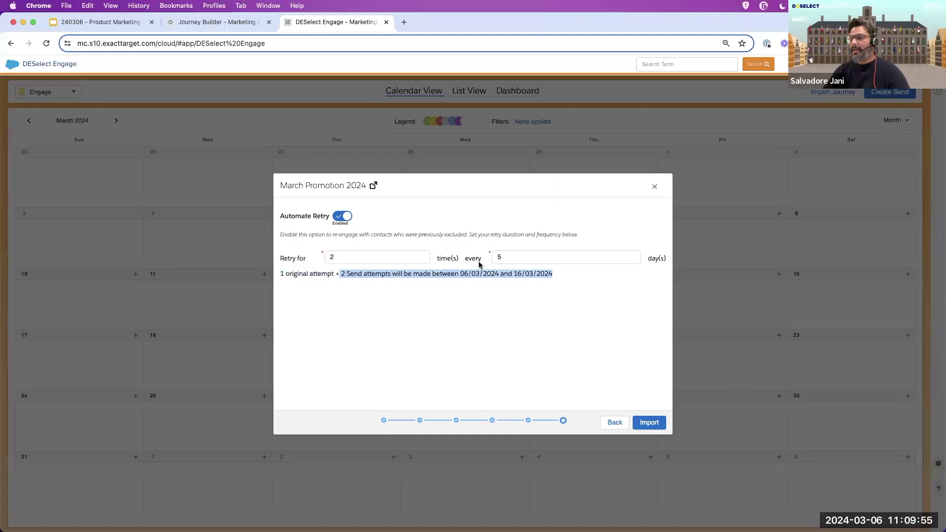
Step: Import the March Promotion 2024 journey with its retry settings and open its sends from the imported journeys list
{"action": "left_click", "coordinate": [512, 343]}
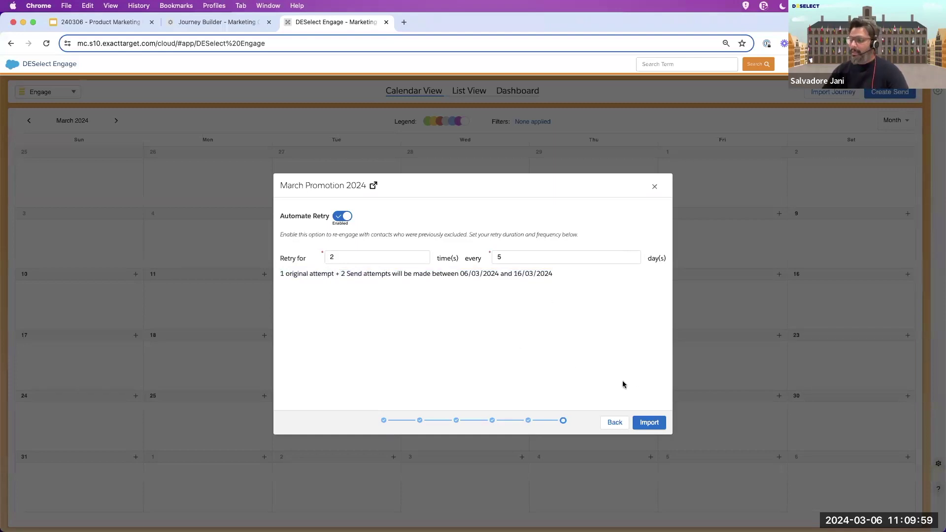
{"action": "left_click", "coordinate": [650, 424]}
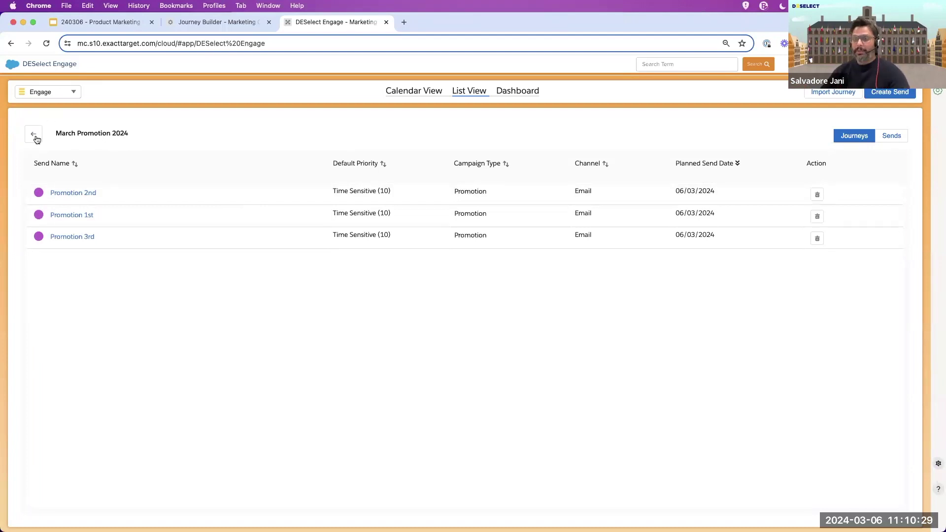
{"action": "left_click", "coordinate": [36, 140]}
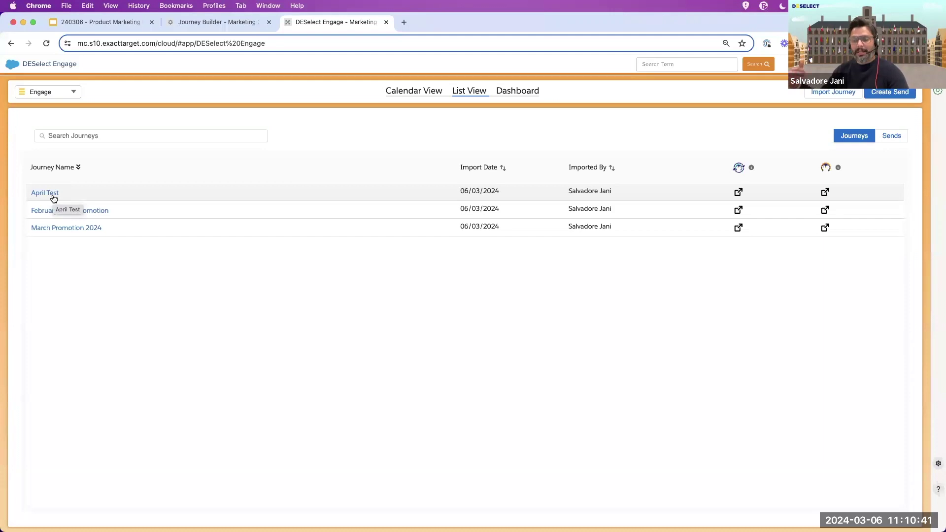
{"action": "left_click", "coordinate": [64, 228]}
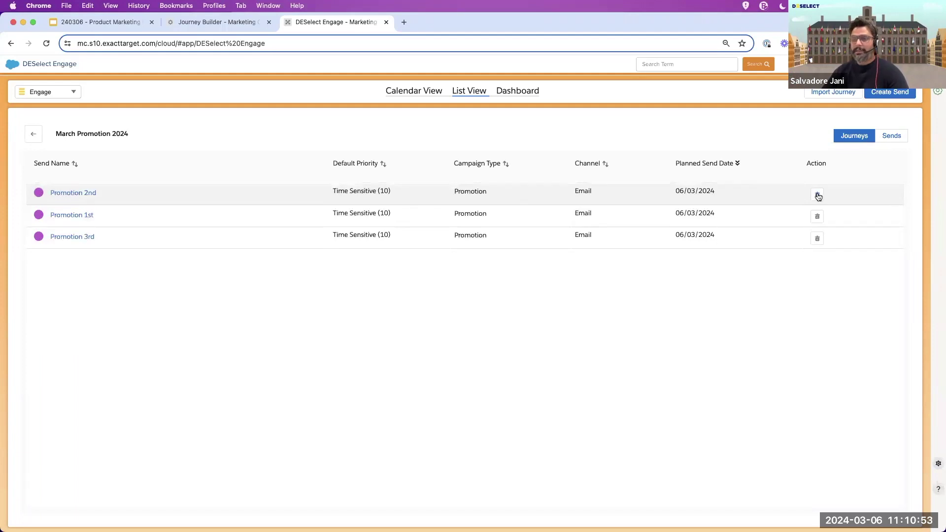
Step: Review the Promotion 2nd send's campaign type, schedule, saturation control and retry settings, then return to the imported journeys list
{"action": "left_click", "coordinate": [74, 195]}
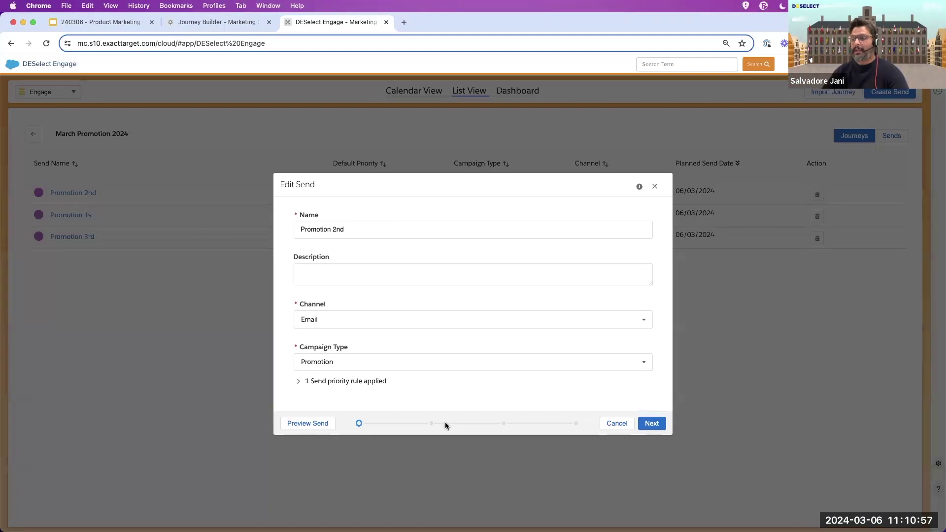
{"action": "left_click", "coordinate": [432, 423]}
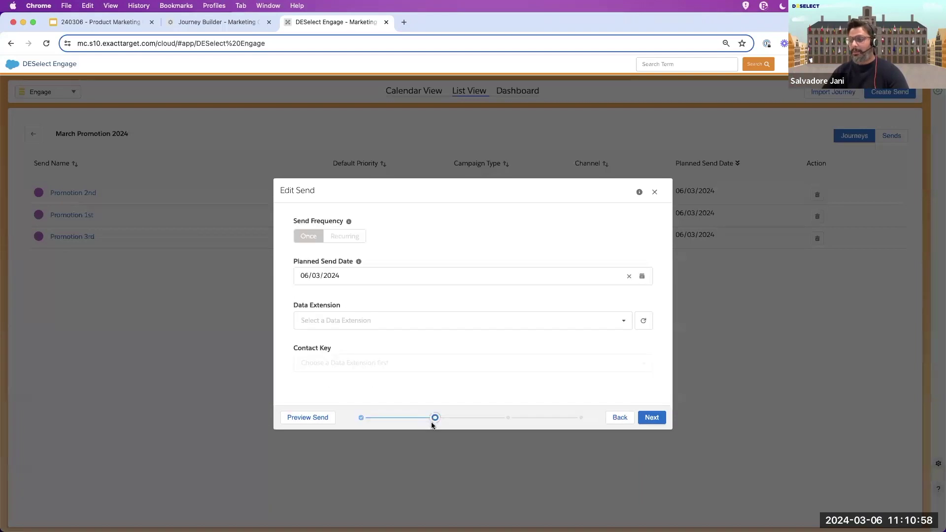
{"action": "left_click", "coordinate": [508, 418]}
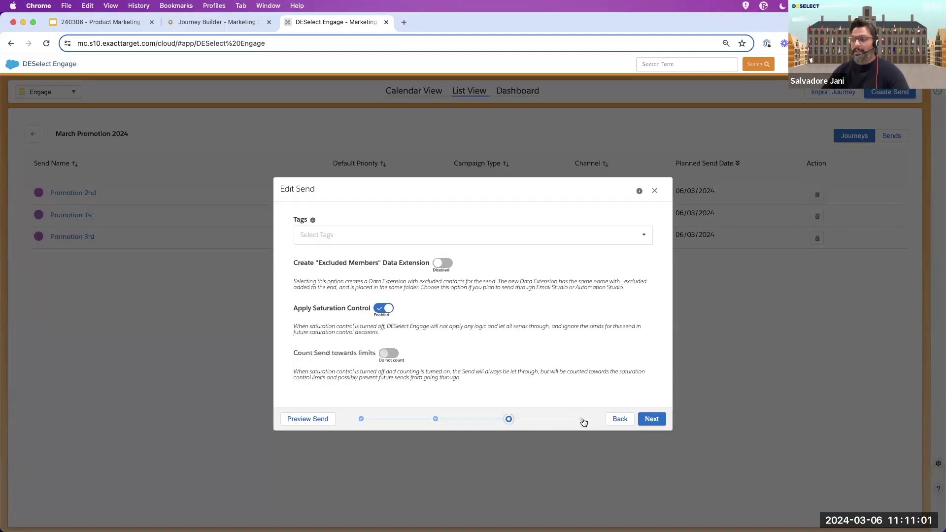
{"action": "left_click", "coordinate": [582, 419]}
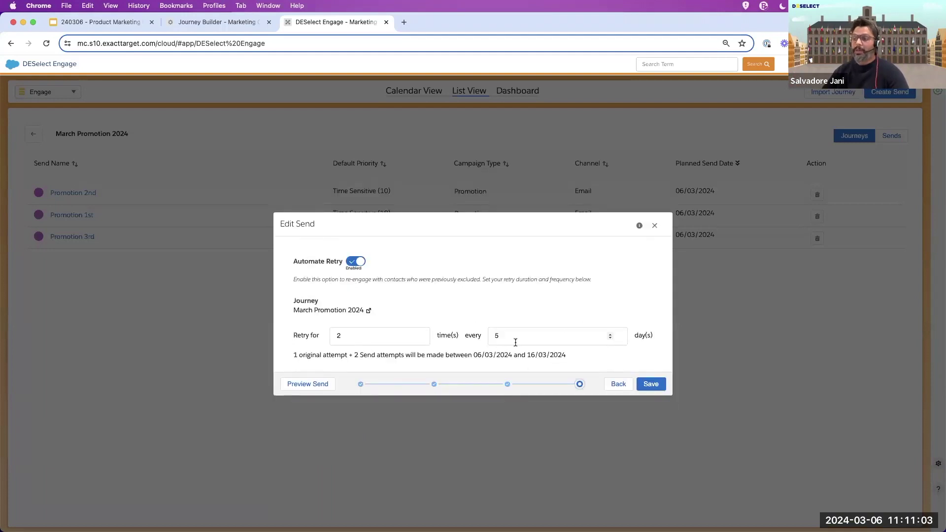
{"action": "left_click", "coordinate": [654, 226]}
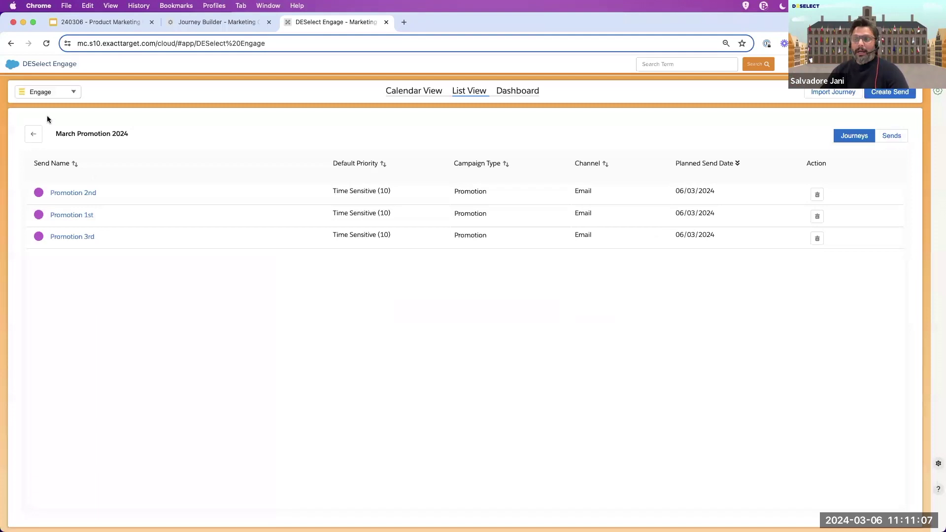
{"action": "left_click", "coordinate": [34, 135]}
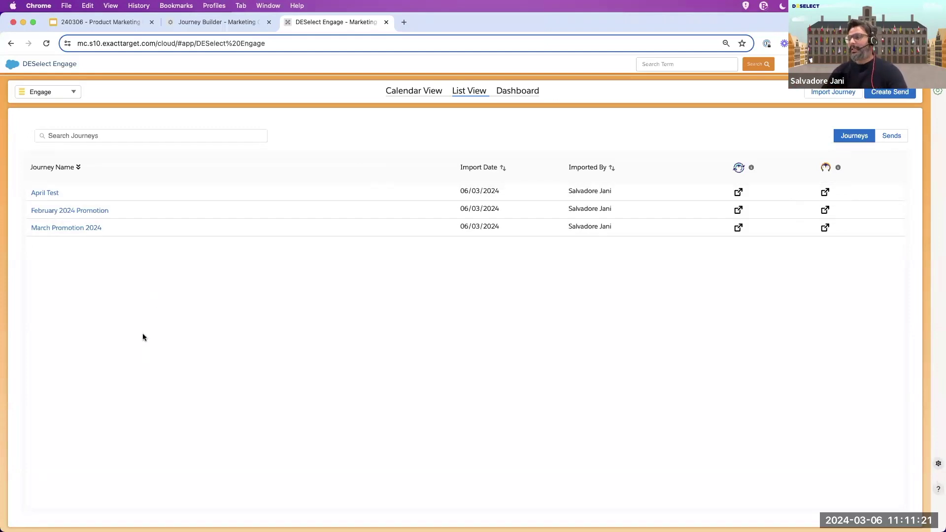
{"action": "left_click", "coordinate": [738, 193]}
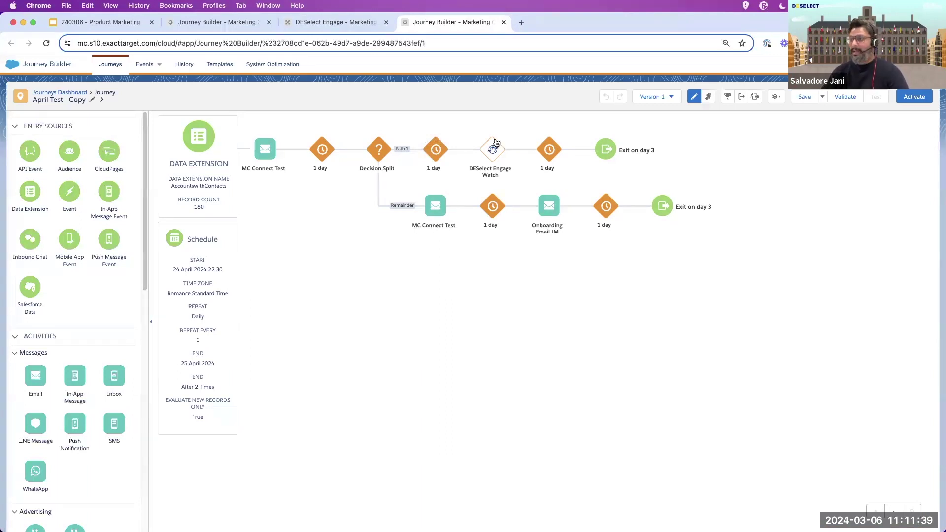
{"action": "mouse_move", "coordinate": [488, 158]}
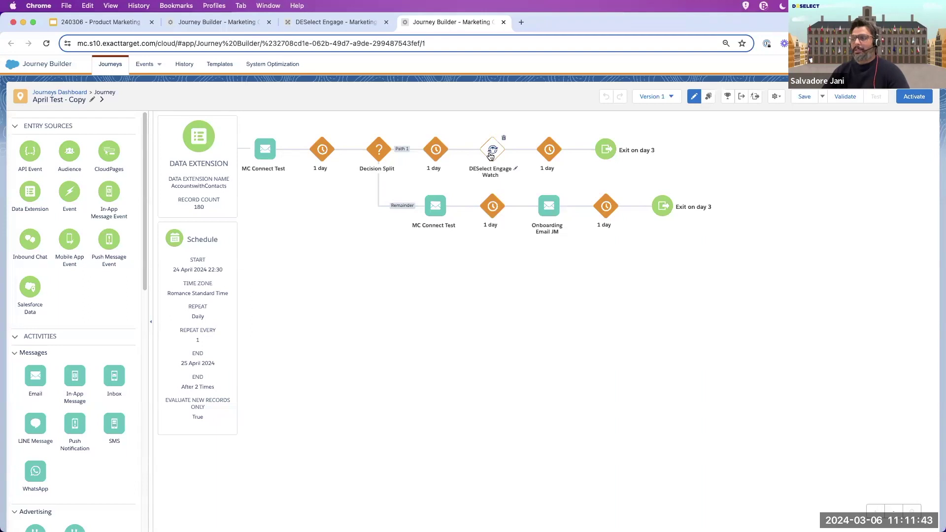
{"action": "left_click", "coordinate": [491, 156]}
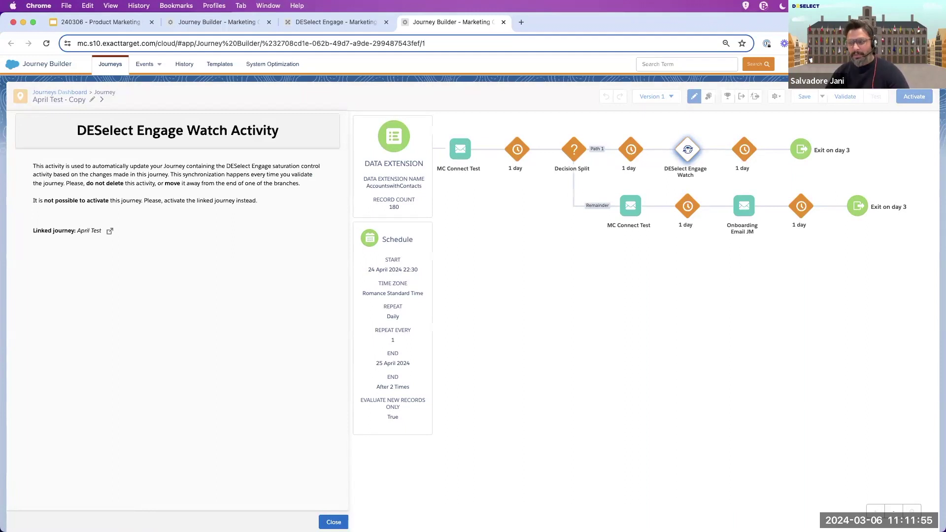
{"action": "left_click", "coordinate": [306, 24]}
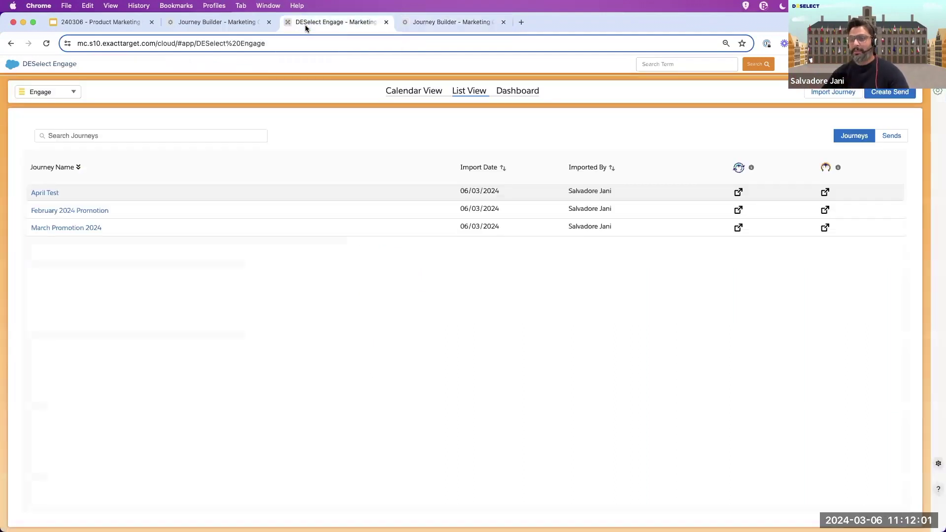
{"action": "left_click", "coordinate": [418, 23]}
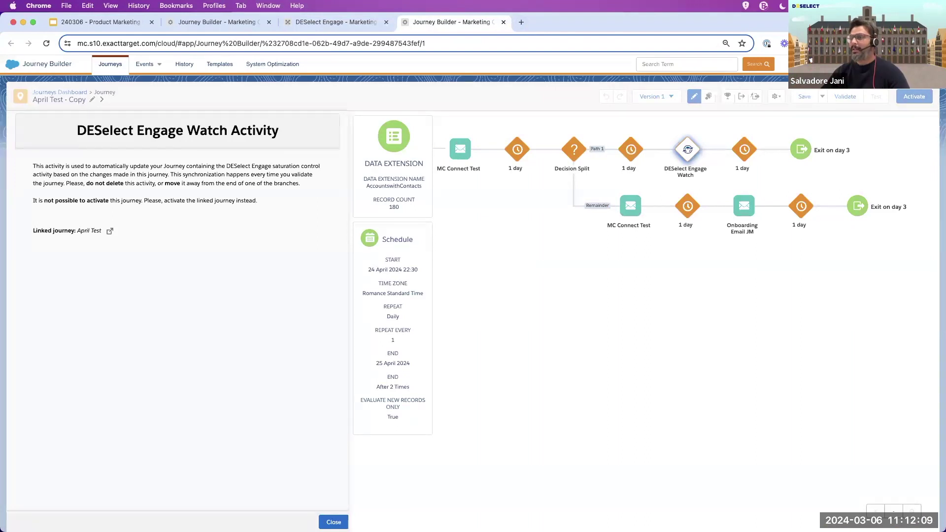
{"action": "left_click", "coordinate": [502, 22]}
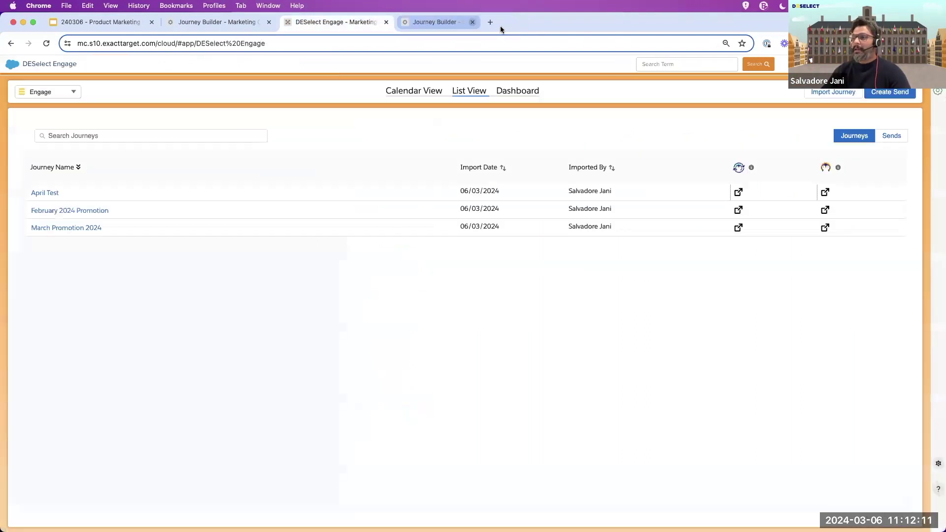
Step: Open March Promotion 2024's watch copy and its saturation control journey, and compare the DESelect Engage components in both
{"action": "left_click", "coordinate": [739, 228]}
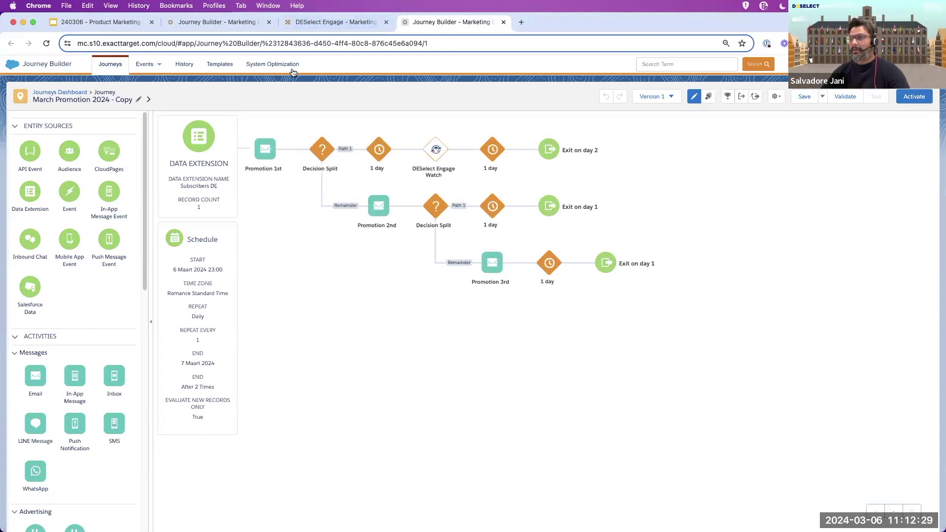
{"action": "left_click", "coordinate": [350, 22]}
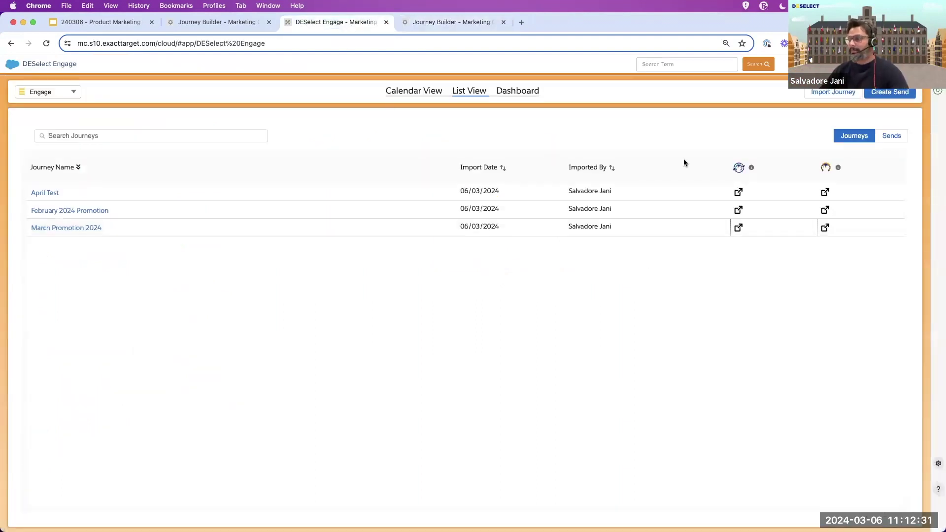
{"action": "left_click", "coordinate": [824, 229]}
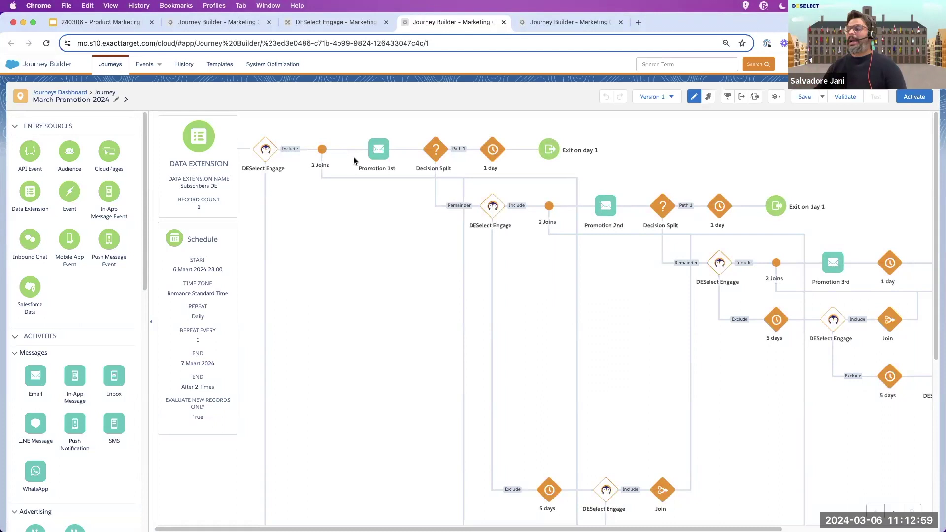
{"action": "mouse_move", "coordinate": [265, 161]}
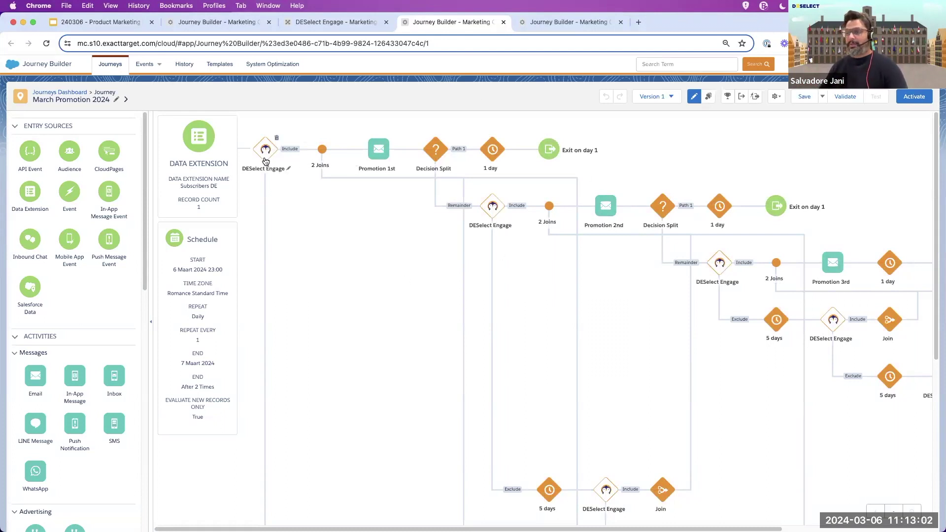
{"action": "left_click", "coordinate": [558, 23]}
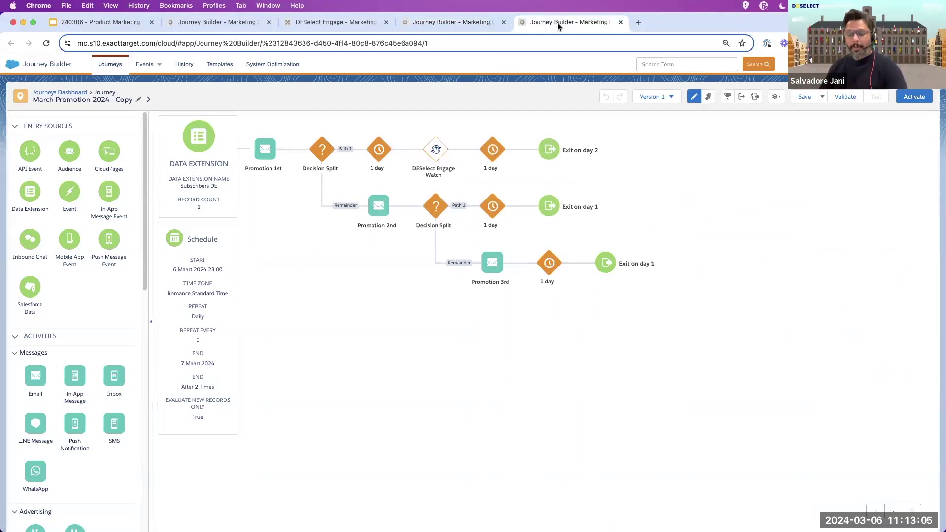
{"action": "mouse_move", "coordinate": [432, 152]}
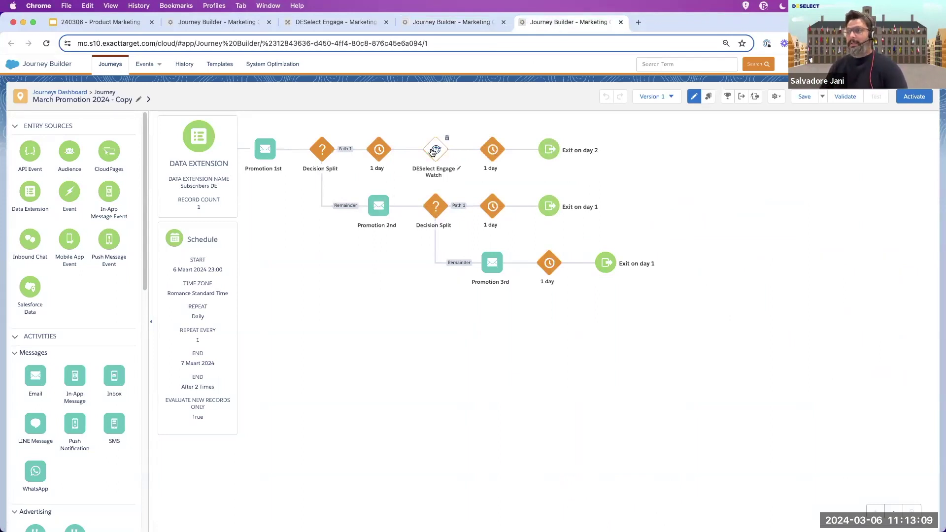
Step: Read the explanations of the two journey link types in the imported journeys list and revisit both March Promotion 2024 versions
{"action": "left_click", "coordinate": [349, 24]}
{"action": "mouse_move", "coordinate": [752, 171]}
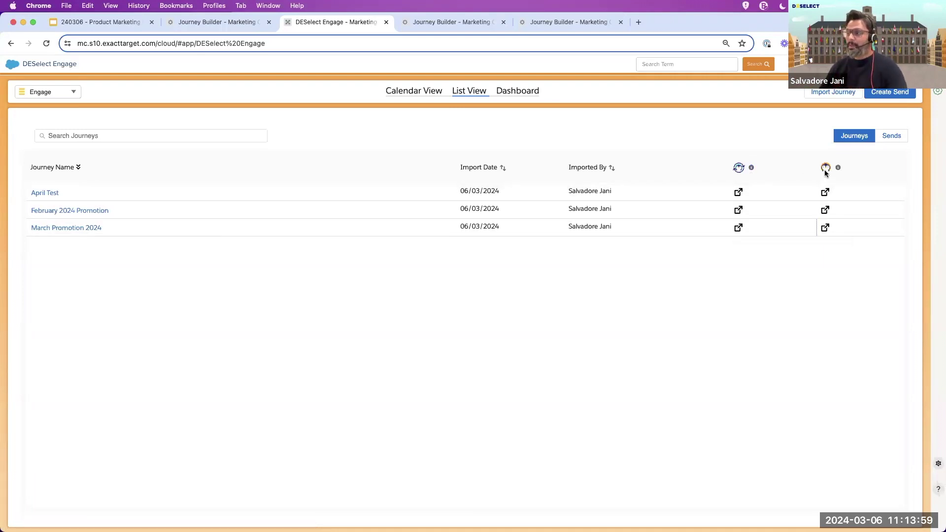
{"action": "mouse_move", "coordinate": [837, 170]}
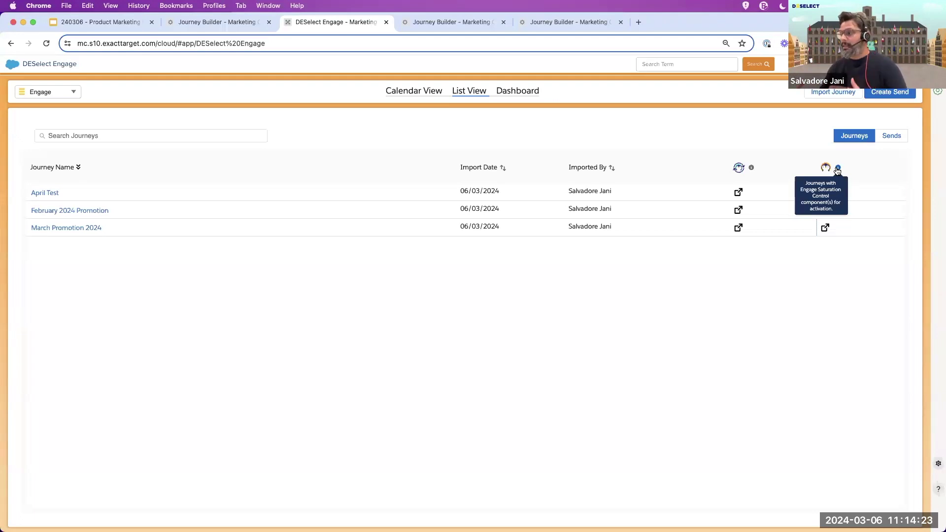
{"action": "left_click", "coordinate": [540, 21]}
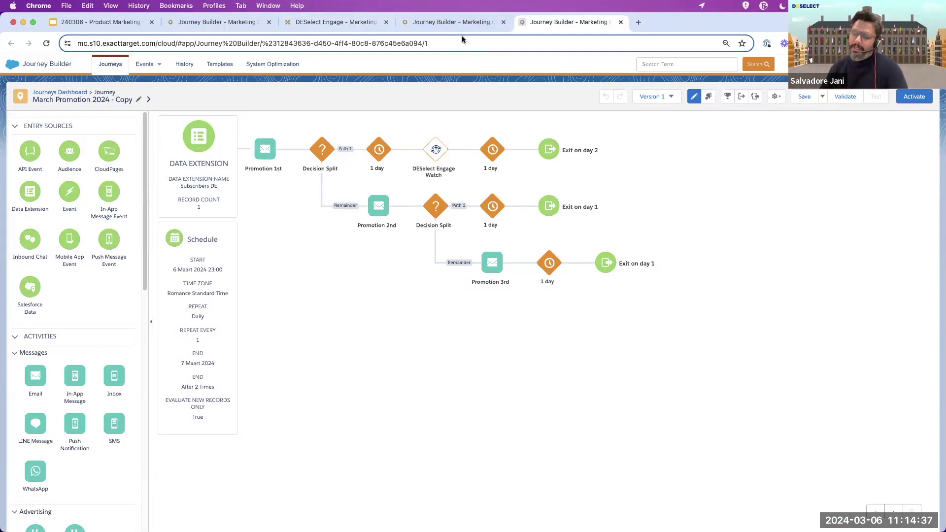
{"action": "left_click", "coordinate": [317, 23]}
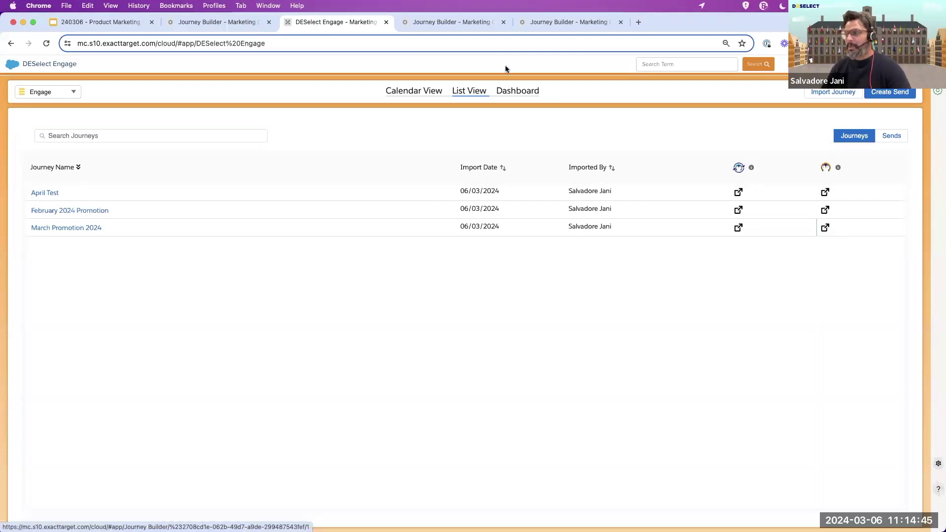
{"action": "left_click", "coordinate": [460, 26]}
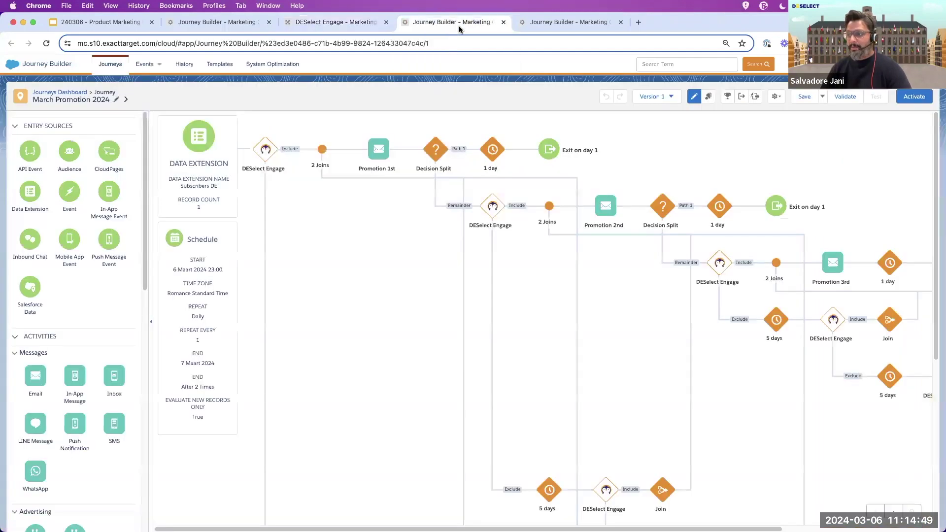
Step: Add an Email activity after the 1 day wait following Promotion 3rd in March Promotion 2024 - Copy
{"action": "left_click", "coordinate": [521, 31]}
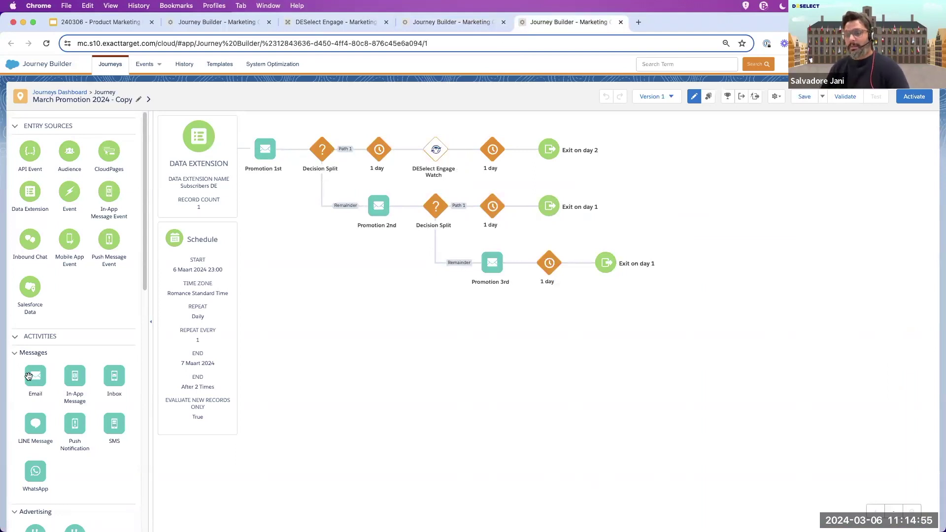
{"action": "left_click_drag", "start_coordinate": [30, 379], "coordinate": [573, 268]}
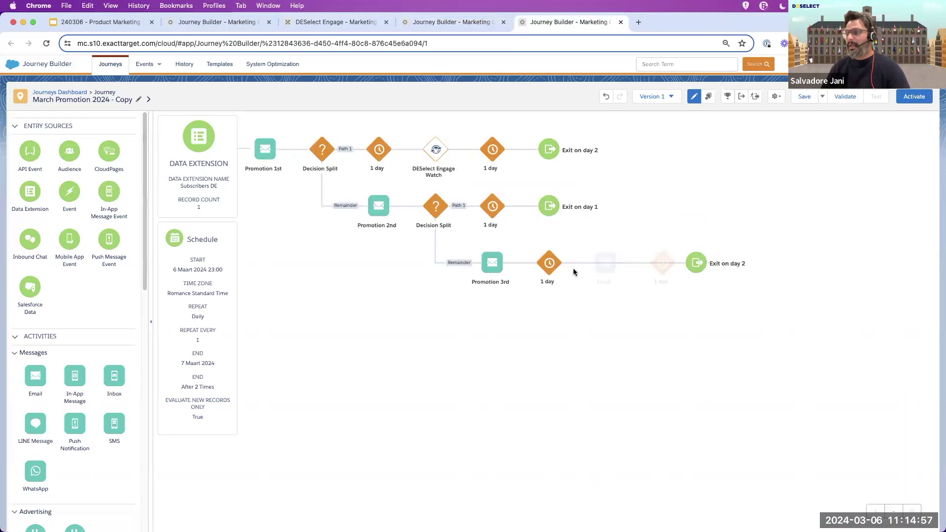
{"action": "left_click", "coordinate": [607, 268]}
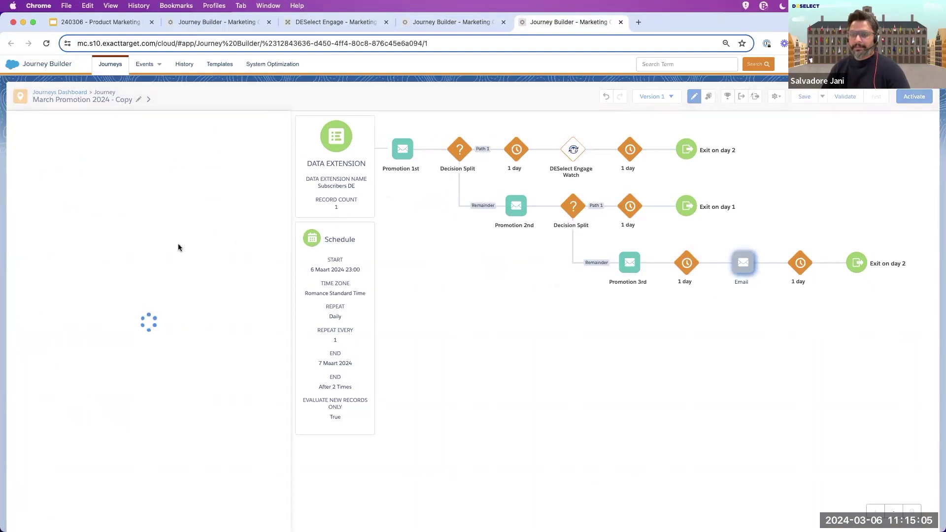
{"action": "left_click", "coordinate": [141, 294]}
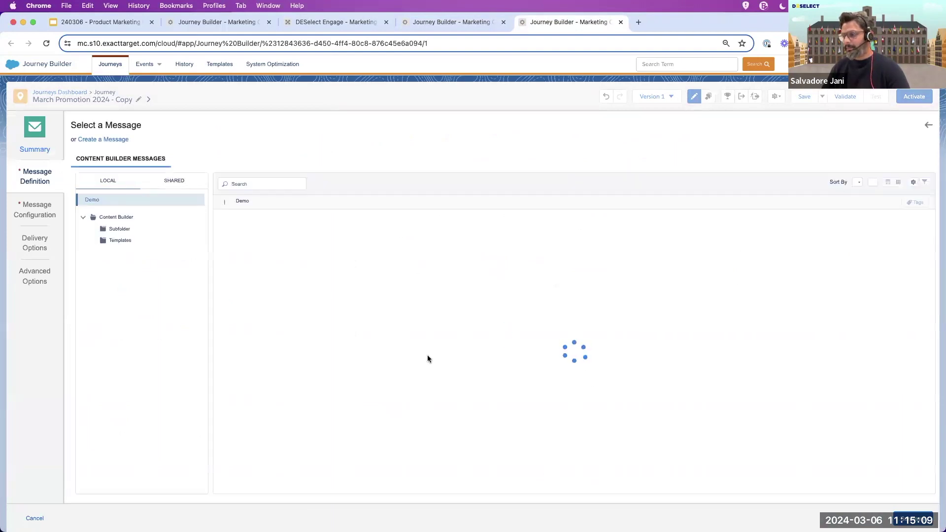
{"action": "scroll", "coordinate": [502, 375], "scroll_direction": "down", "scroll_amount": 5}
{"action": "left_click", "coordinate": [276, 333]}
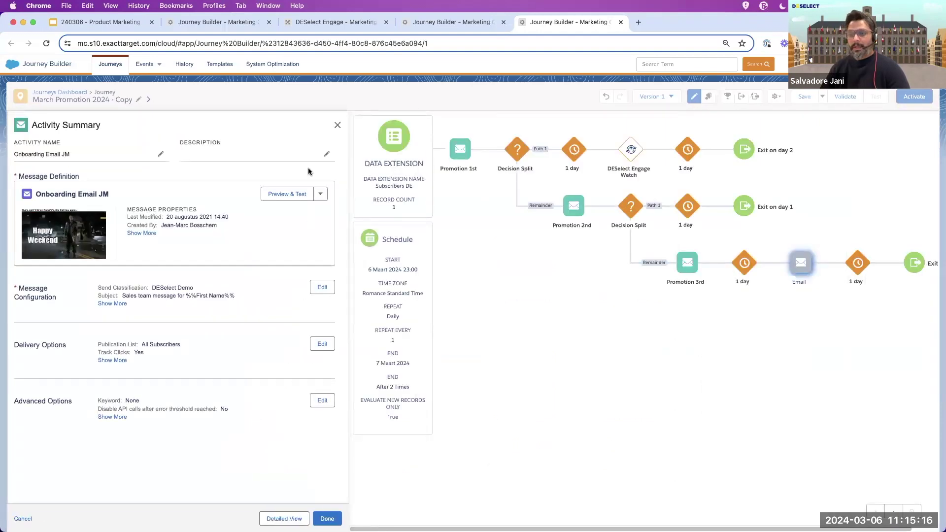
{"action": "left_click", "coordinate": [337, 125]}
{"action": "left_click", "coordinate": [316, 217]}
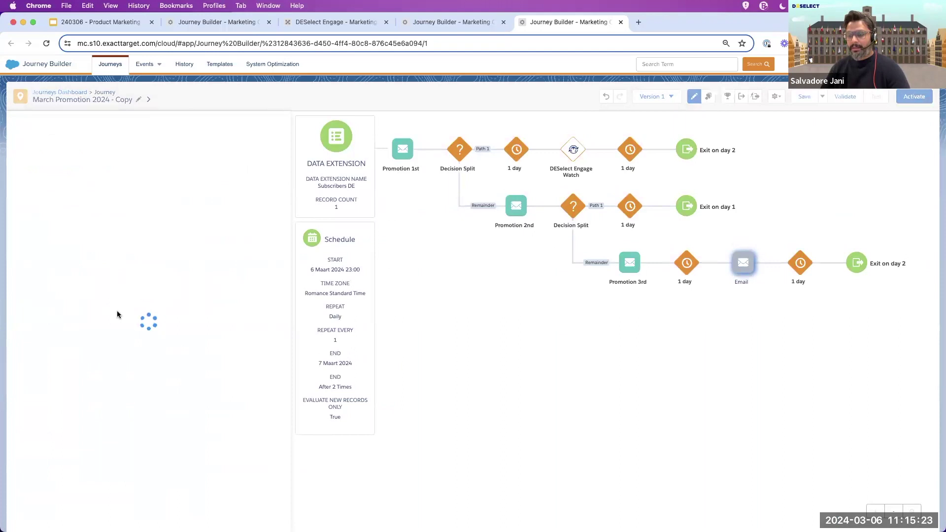
Step: Assign the existing Test Email message from Content Builder to the new Email activity, keeping its other settings
{"action": "left_click", "coordinate": [132, 293]}
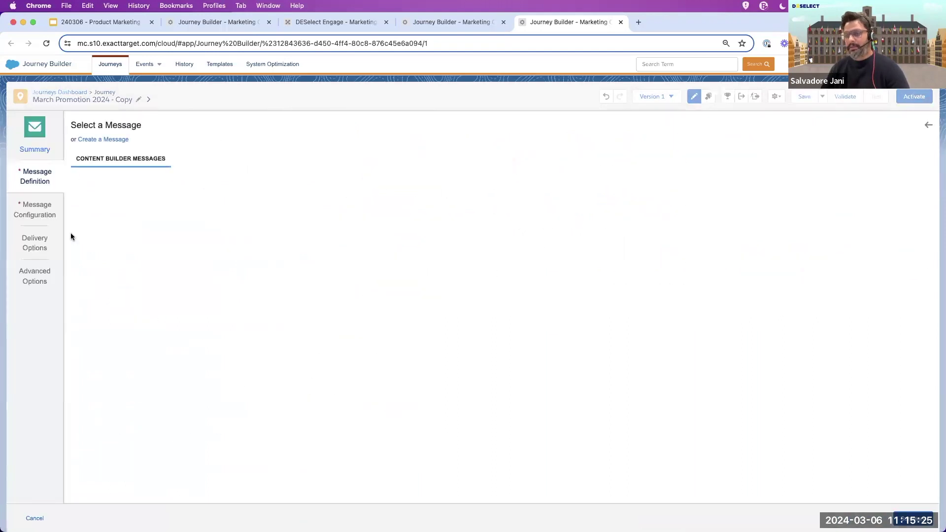
{"action": "scroll", "coordinate": [293, 325], "scroll_direction": "down", "scroll_amount": 3}
{"action": "scroll", "coordinate": [292, 345], "scroll_direction": "down", "scroll_amount": 4}
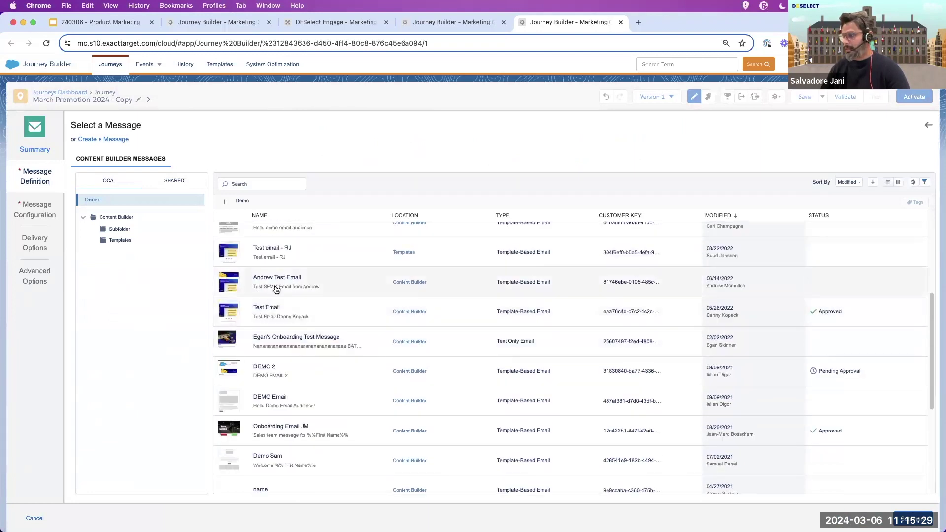
{"action": "left_click", "coordinate": [277, 310]}
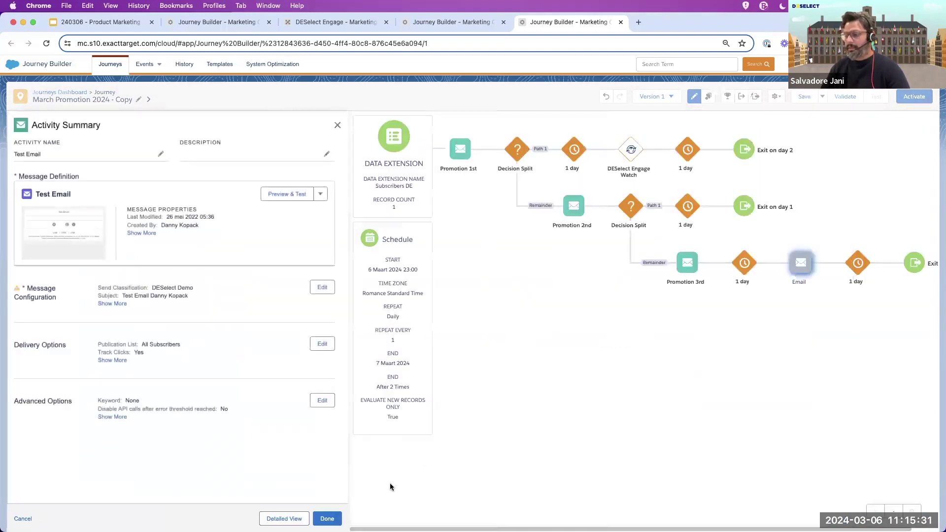
{"action": "left_click", "coordinate": [331, 517]}
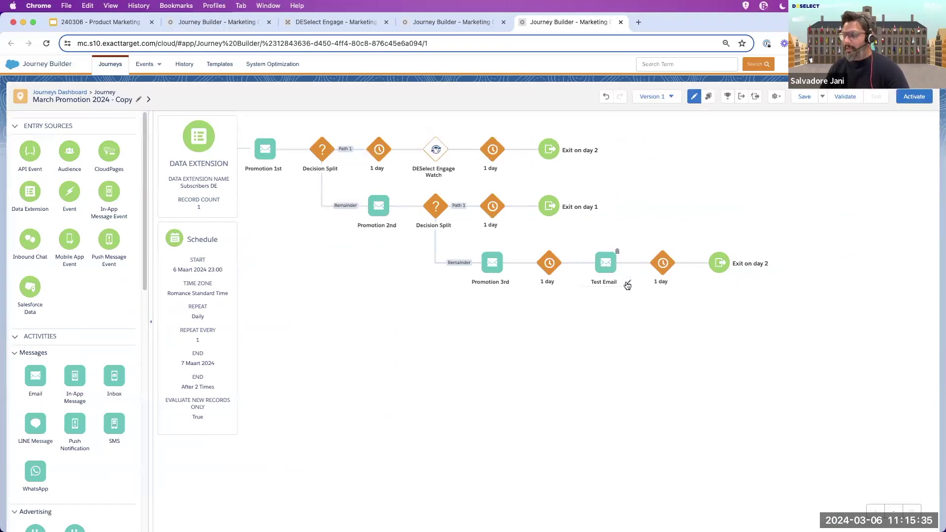
Step: Rename the Test Email activity after Promotion 3rd's 1 day wait as Promotion 4th
{"action": "left_click", "coordinate": [628, 286]}
{"action": "key", "text": "BackSpace"}
{"action": "key", "text": "BackSpace"}
{"action": "key", "text": "BackSpace"}
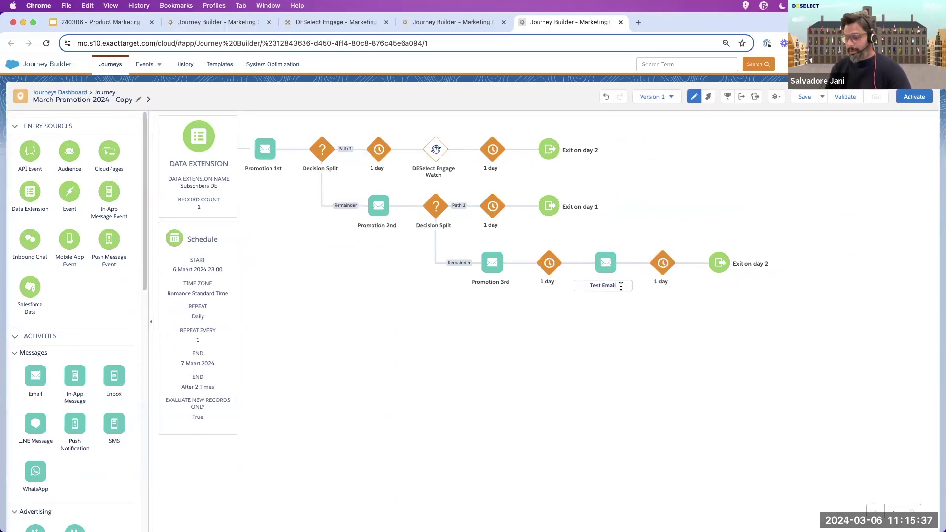
{"action": "key", "text": "BackSpace"}
{"action": "key", "text": "BackSpace"}
{"action": "key", "text": "BackSpace"}
{"action": "key", "text": "BackSpace"}
{"action": "key", "text": "BackSpace"}
{"action": "key", "text": "BackSpace"}
{"action": "type", "text": "Promotion 4th"}
{"action": "left_click", "coordinate": [702, 344]}
Step: Save and validate the March Promotion 2024 - Copy journey
{"action": "left_click", "coordinate": [803, 97]}
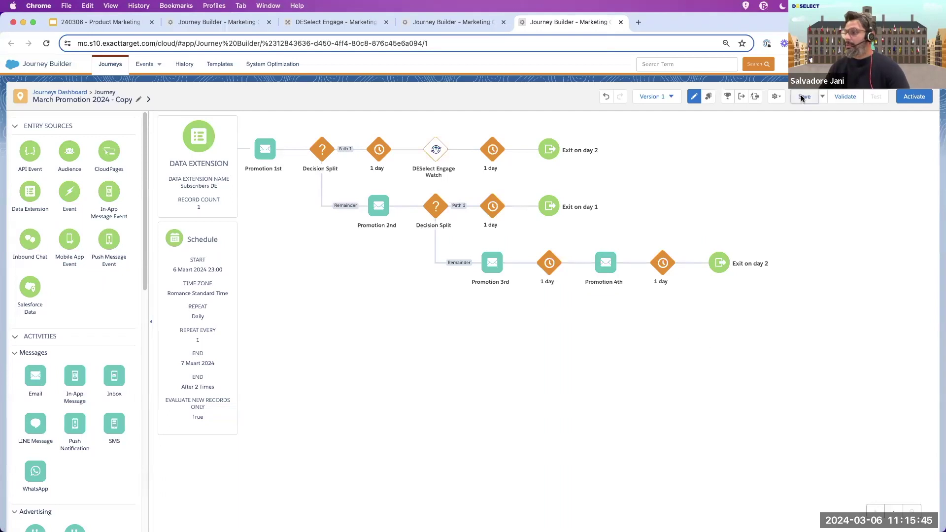
{"action": "left_click", "coordinate": [844, 97]}
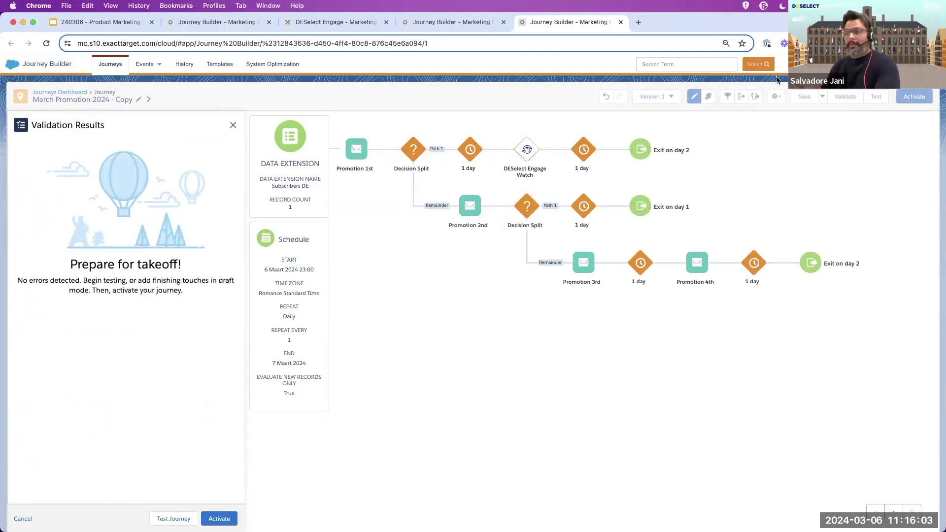
{"action": "mouse_move", "coordinate": [527, 151]}
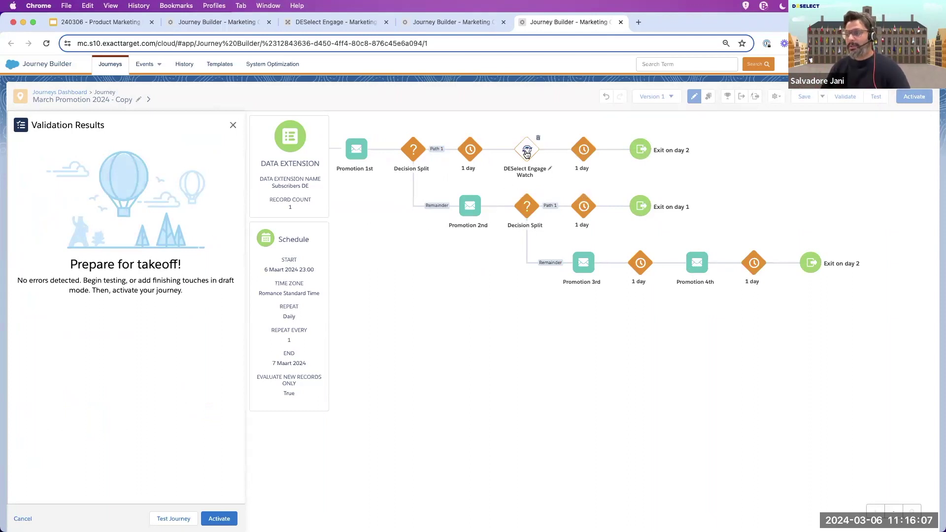
Step: Reload March Promotion 2024's saturation control journey and examine the path following Promotion 3rd and the DESelect Engage retry branches
{"action": "left_click", "coordinate": [465, 26]}
{"action": "mouse_move", "coordinate": [546, 216]}
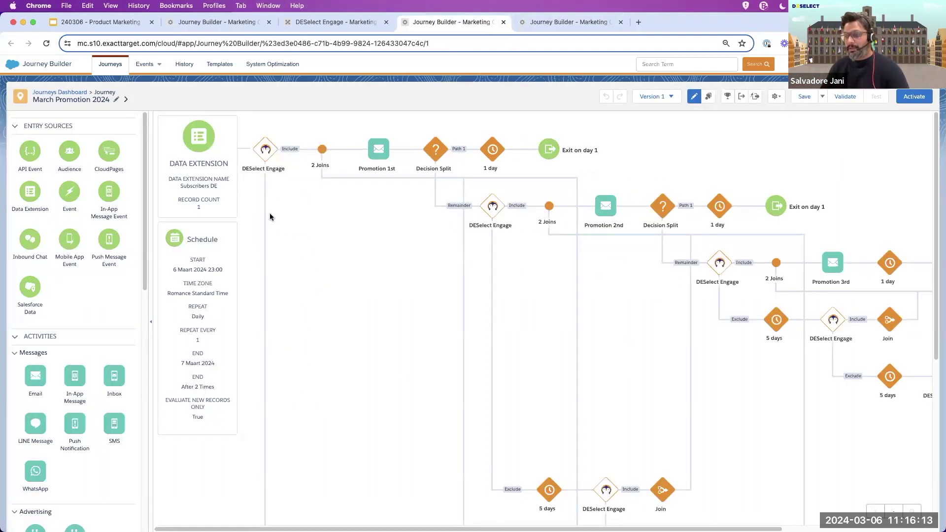
{"action": "key", "text": "super+r"}
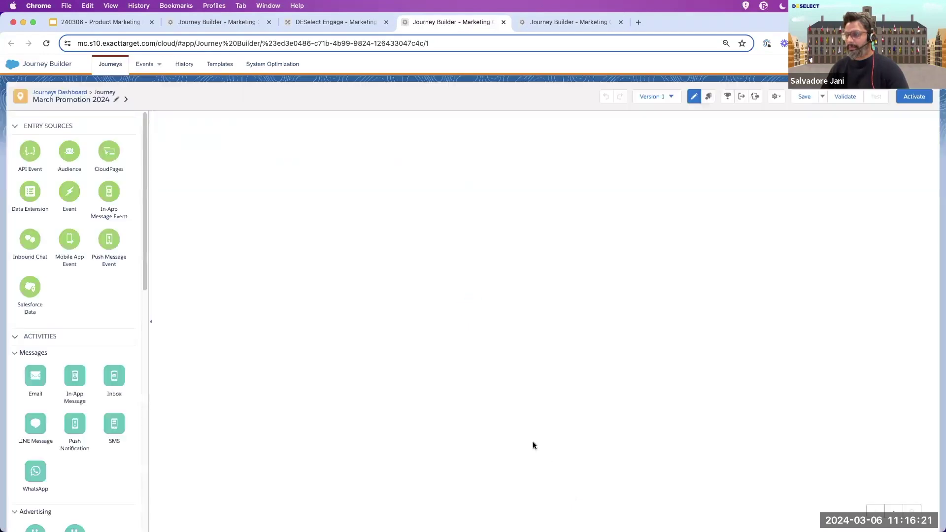
{"action": "scroll", "coordinate": [771, 469], "scroll_direction": "down", "scroll_amount": 7}
{"action": "scroll", "coordinate": [771, 469], "scroll_direction": "right", "scroll_amount": 7}
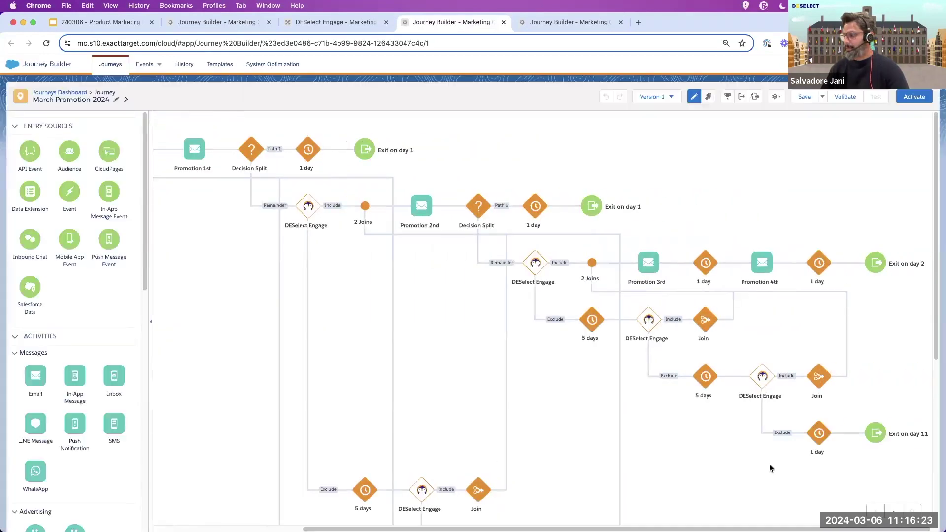
{"action": "scroll", "coordinate": [776, 284], "scroll_direction": "down", "scroll_amount": 5}
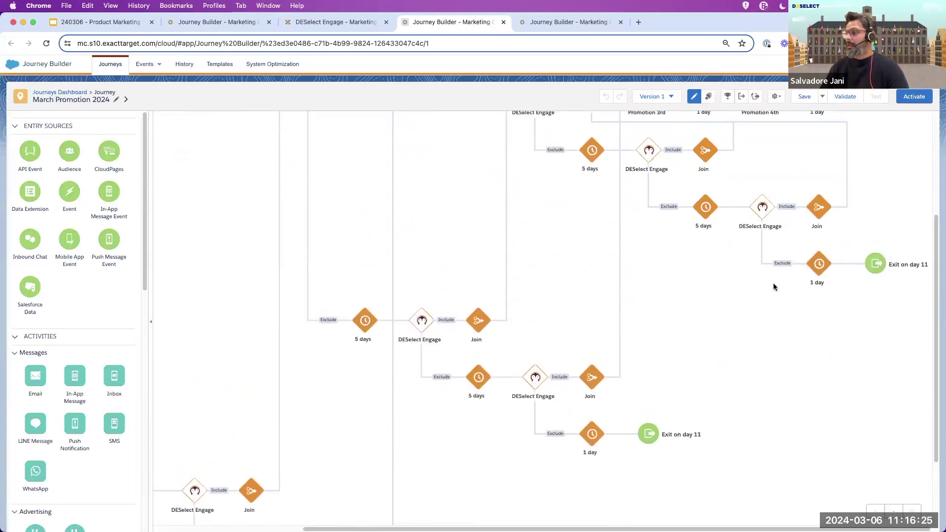
{"action": "scroll", "coordinate": [774, 286], "scroll_direction": "up", "scroll_amount": 15}
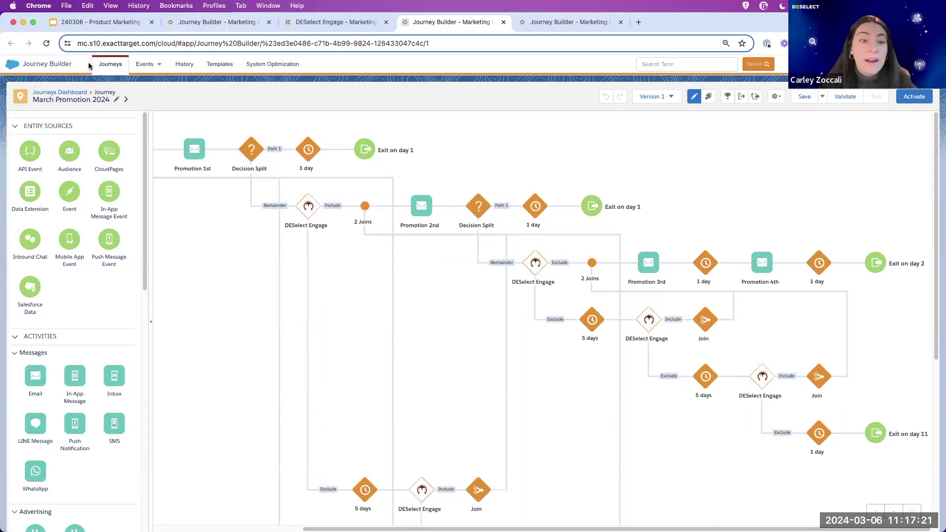
Step: Switch to the product marketing presentation in Google Slides and show the Q&A slide
{"action": "left_click", "coordinate": [104, 24]}
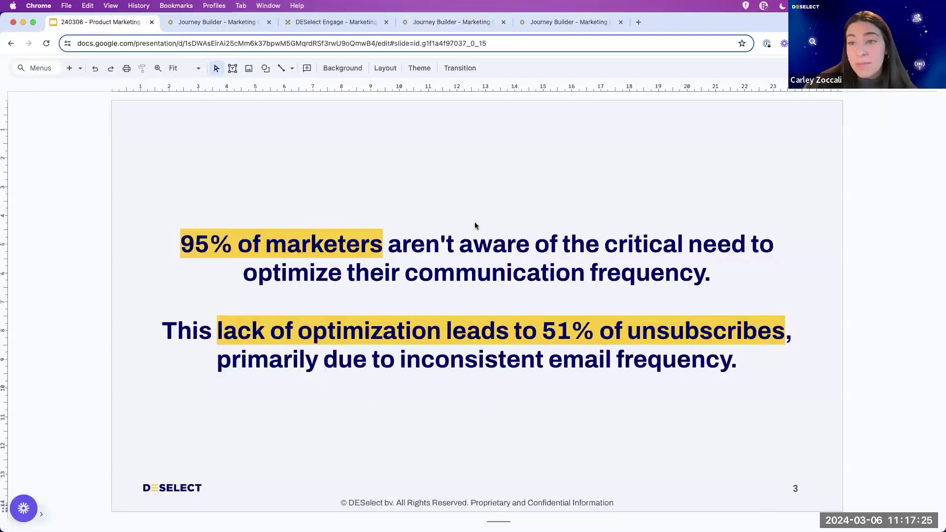
{"action": "key", "text": "Down"}
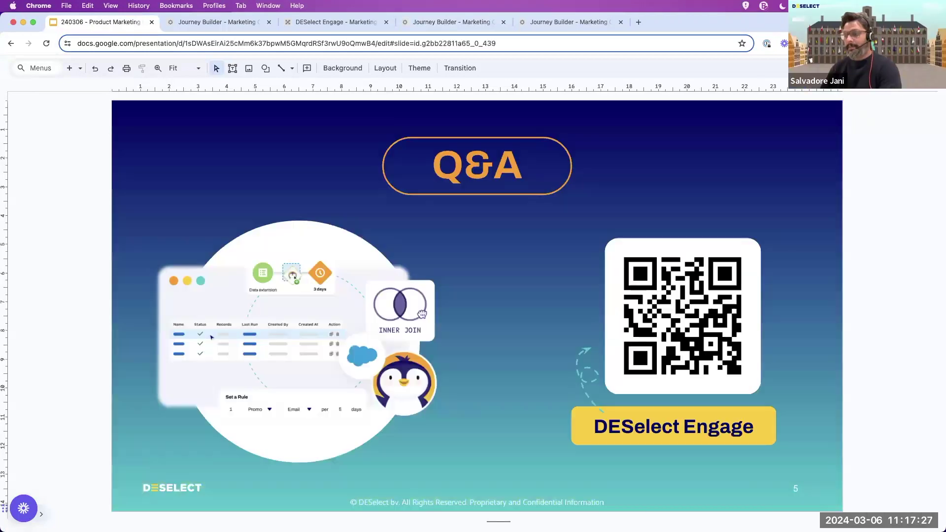